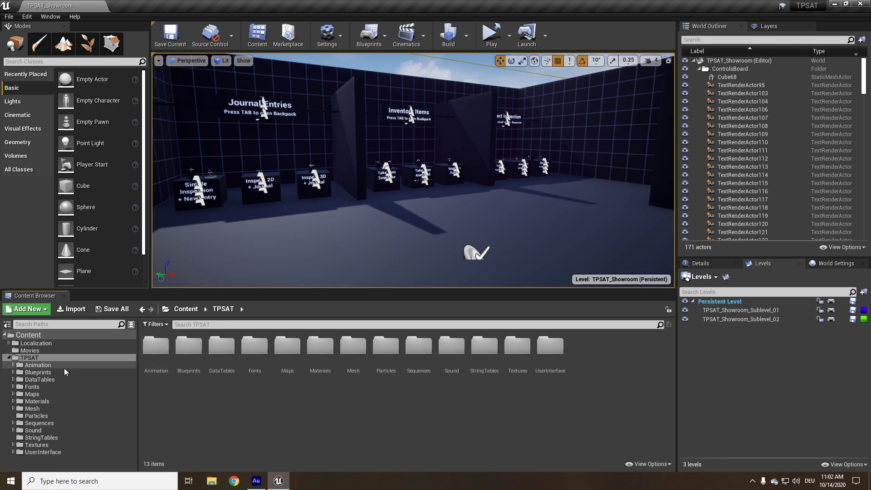
# Review the default game mode, default maps and game instance class in the project's Maps & Modes settings.
pyautogui.click(327, 34)
pyautogui.click(358, 74)
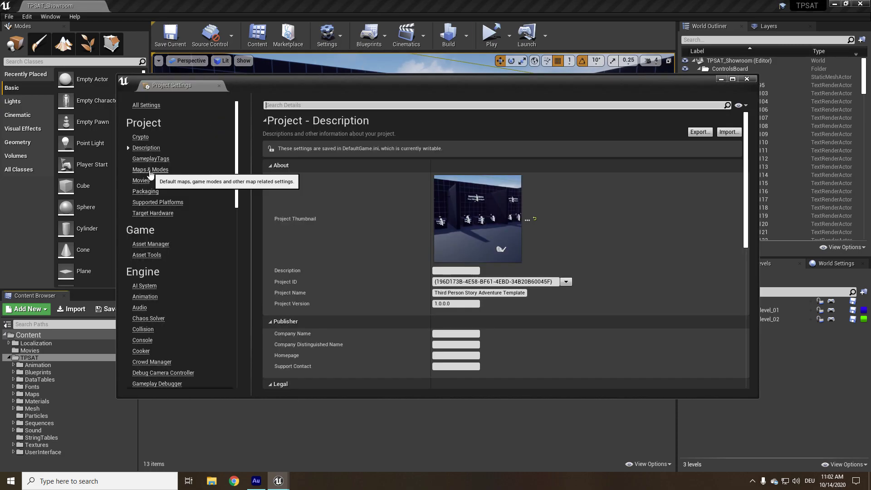
pyautogui.click(150, 171)
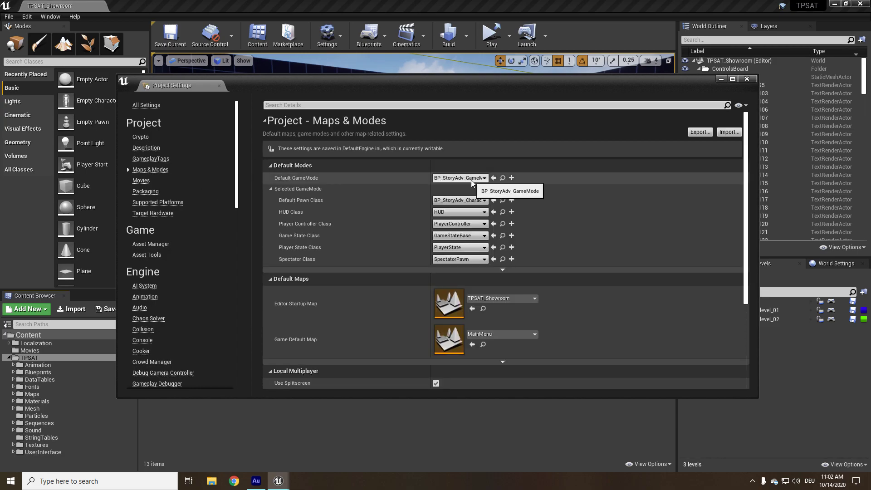
pyautogui.scroll(-4, 632, 189)
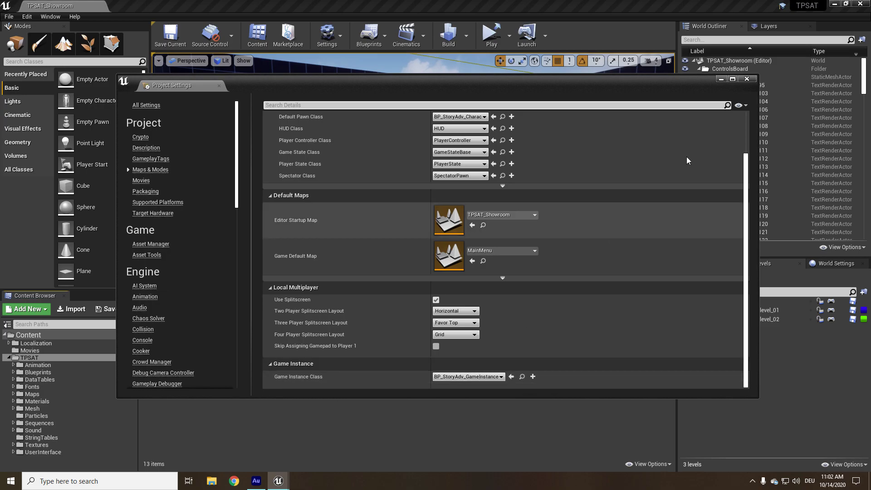
pyautogui.click(751, 81)
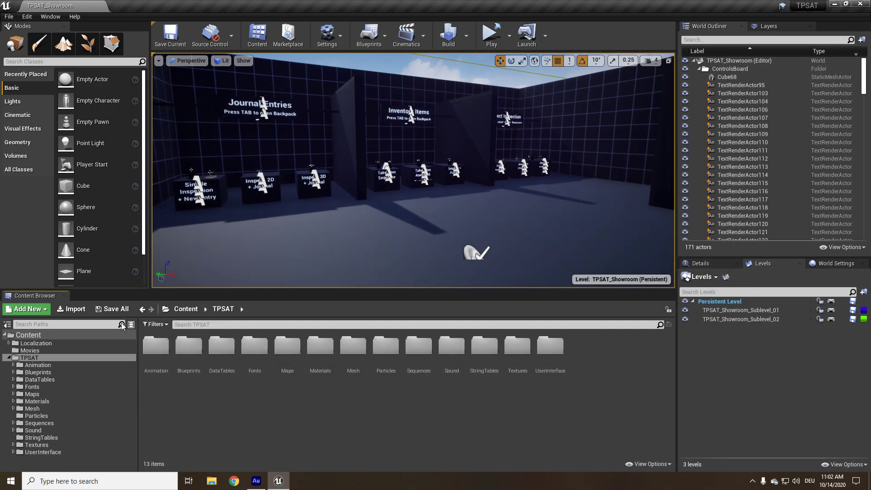
# Open the Core folder inside TPSAT's Blueprints and select the BP_StoryAdv_GameMode and BP_StoryAdv_GameInstance assets in turn.
pyautogui.doubleClick(196, 347)
pyautogui.doubleClick(196, 347)
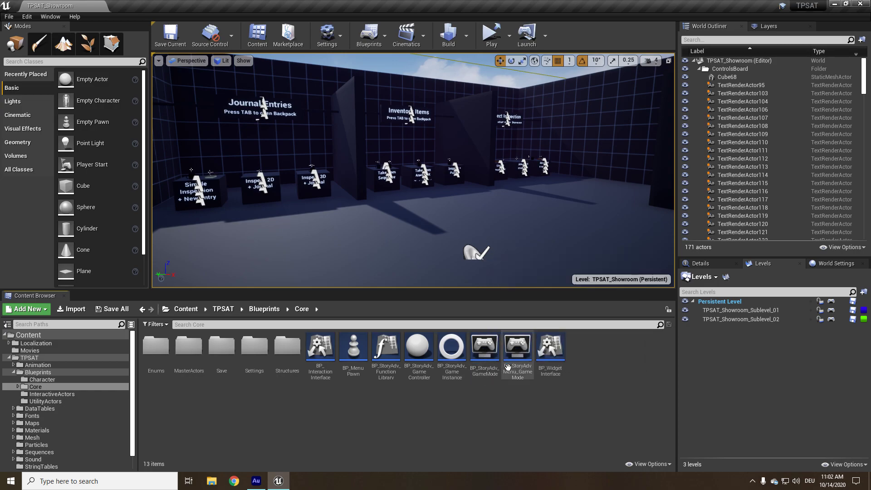
pyautogui.click(484, 351)
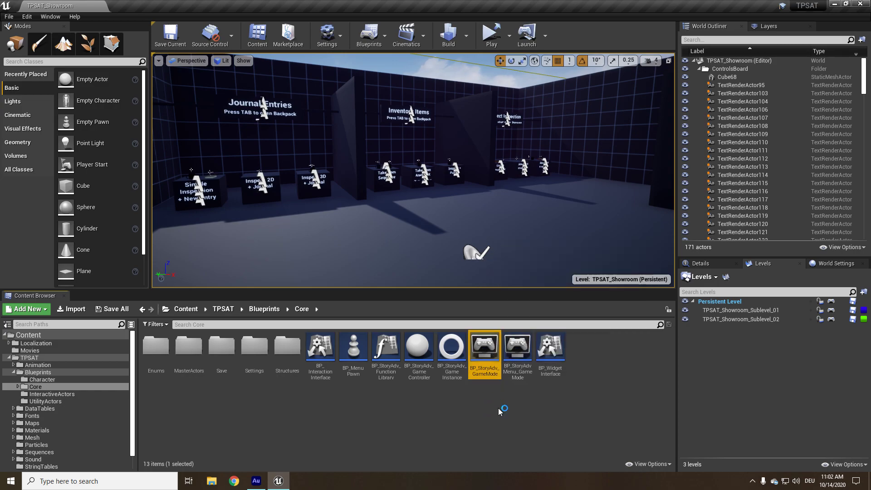
pyautogui.click(458, 354)
pyautogui.press('Left')
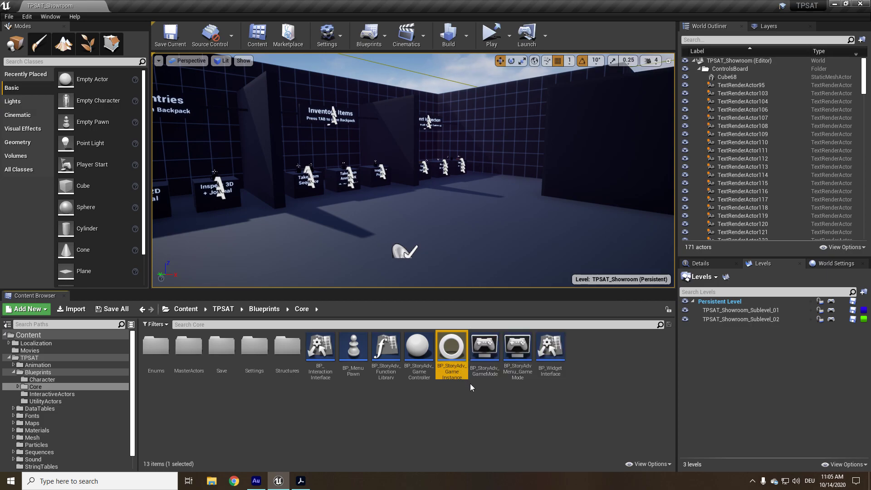
# Open the BP_StoryAdv_GameInstance blueprint and examine the LoadGame and LevelTransition events in its event graph.
pyautogui.doubleClick(452, 353)
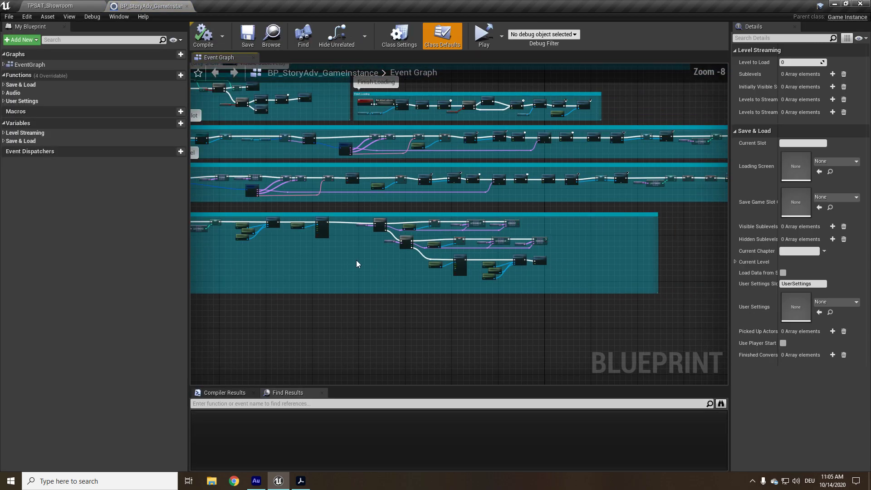
pyautogui.scroll(-3, 356, 264)
pyautogui.moveTo(356, 264); pyautogui.dragTo(464, 301, button='right')
pyautogui.scroll(11, 349, 233)
pyautogui.click(248, 177)
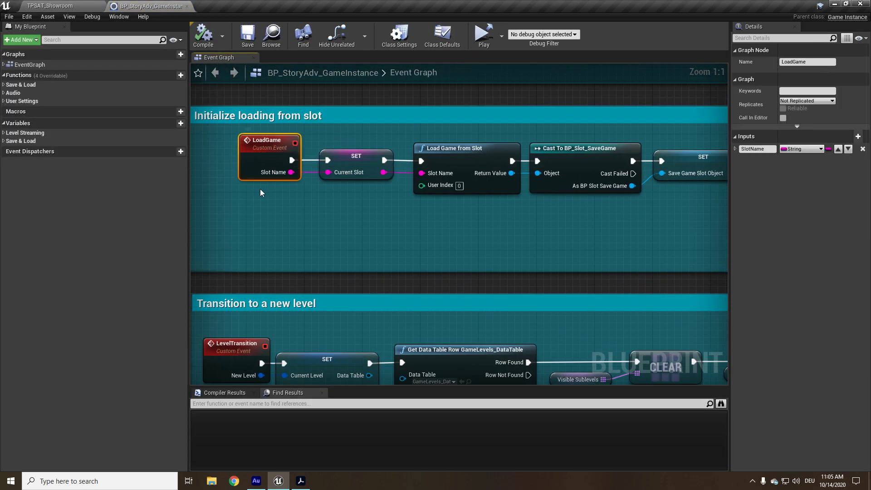
pyautogui.click(239, 358)
pyautogui.scroll(-2, 261, 241)
pyautogui.scroll(-5, 237, 318)
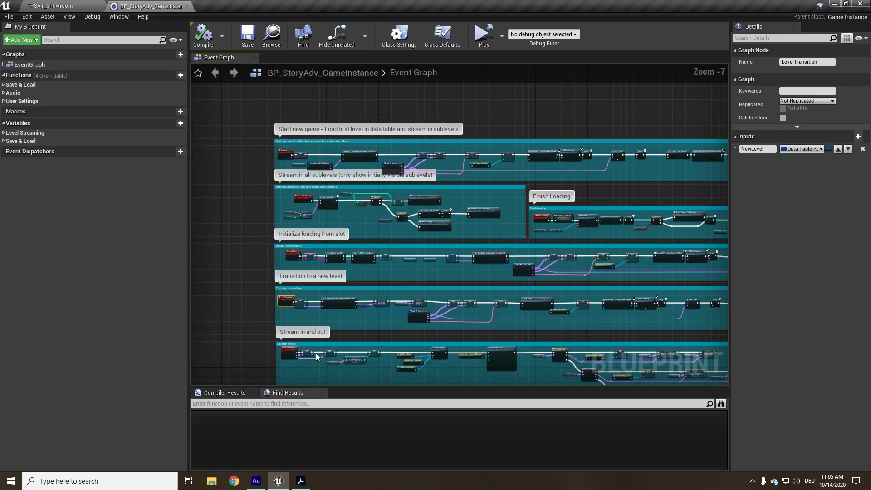
# Examine the game instance's Stream in and out section and its Save & Load functions, and return to the level editor.
pyautogui.moveTo(327, 372); pyautogui.dragTo(284, 223, button='right')
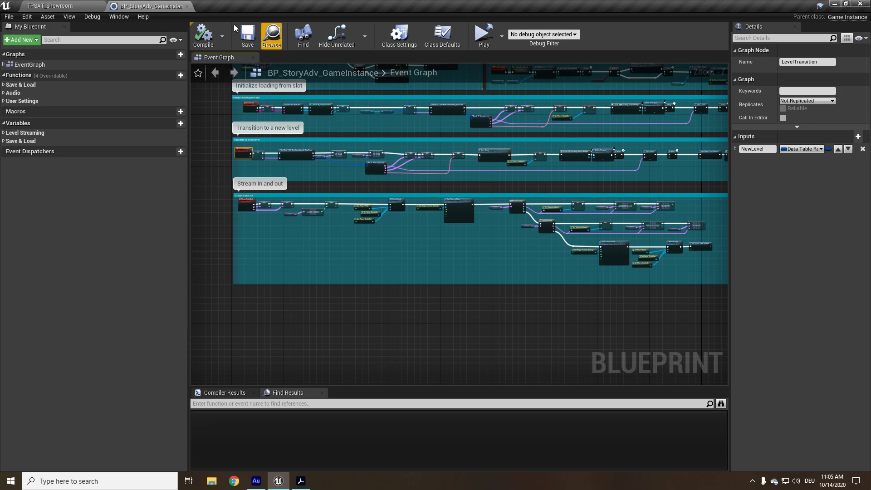
pyautogui.scroll(4, 283, 213)
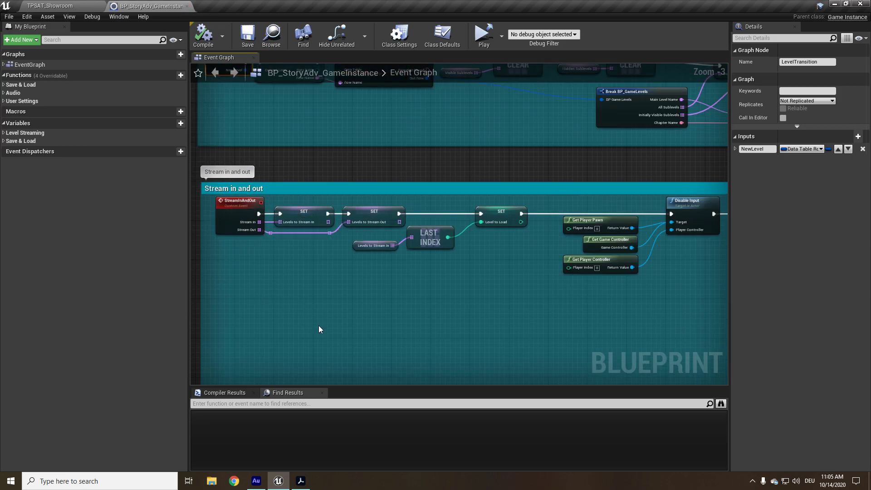
pyautogui.scroll(3, 347, 256)
pyautogui.scroll(-5, 332, 304)
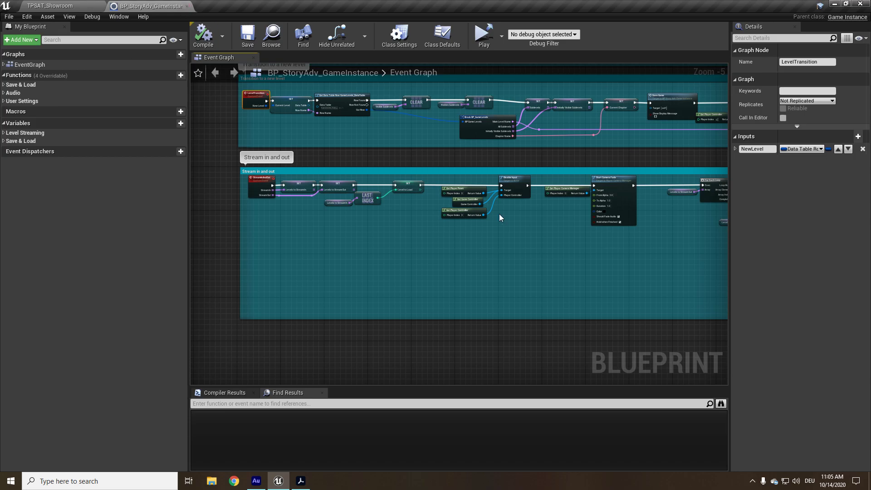
pyautogui.moveTo(500, 218); pyautogui.dragTo(465, 264, button='right')
pyautogui.click(16, 85)
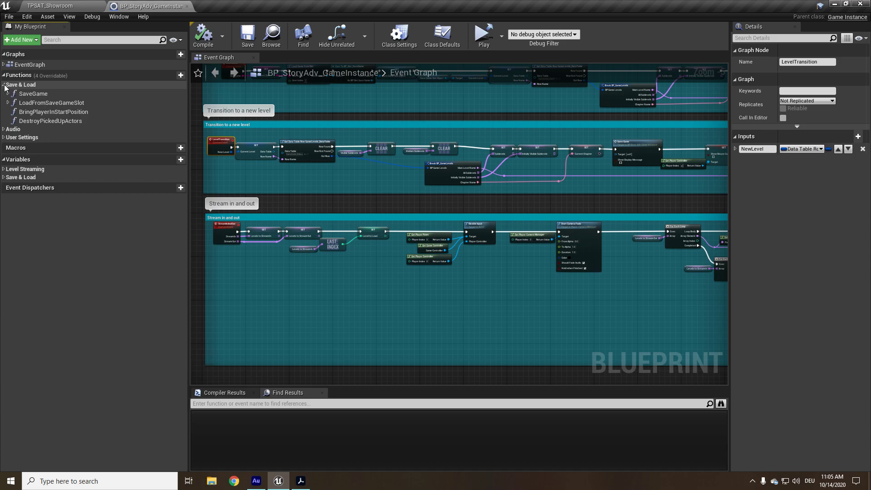
pyautogui.click(4, 85)
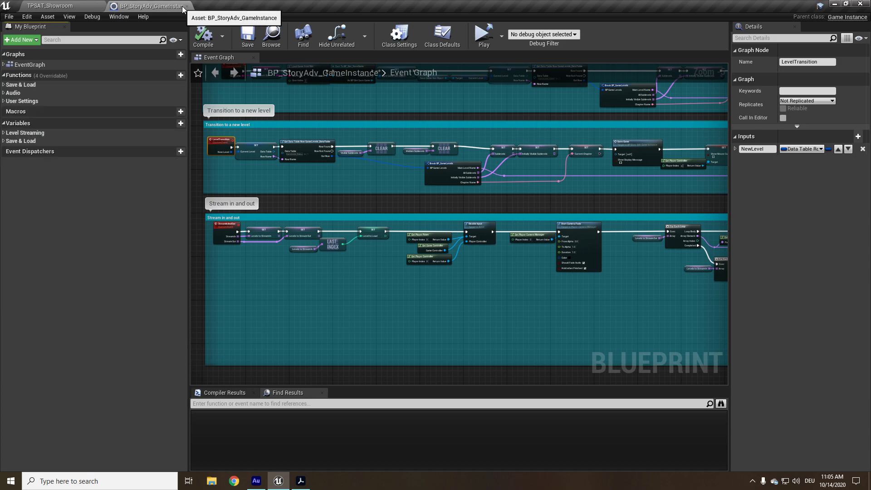
pyautogui.click(50, 6)
# Check the available Game Instance Class options in the project's Maps & Modes settings without changing the class.
pyautogui.click(326, 36)
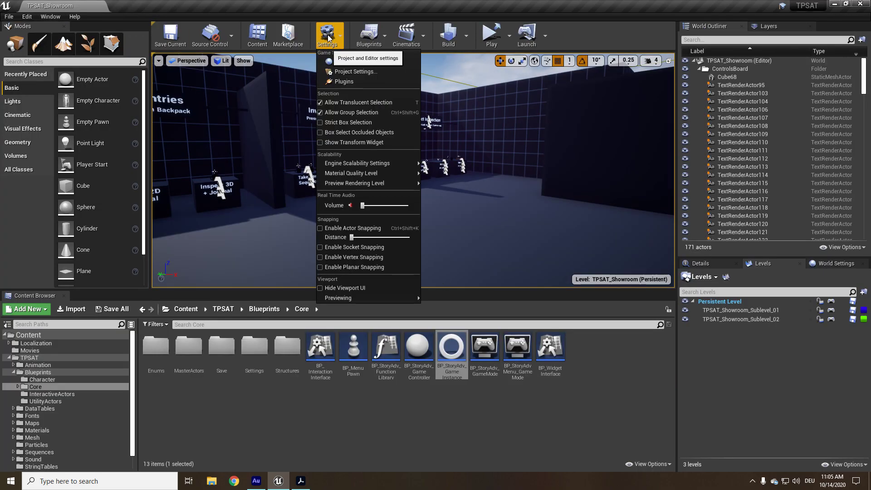
pyautogui.click(356, 76)
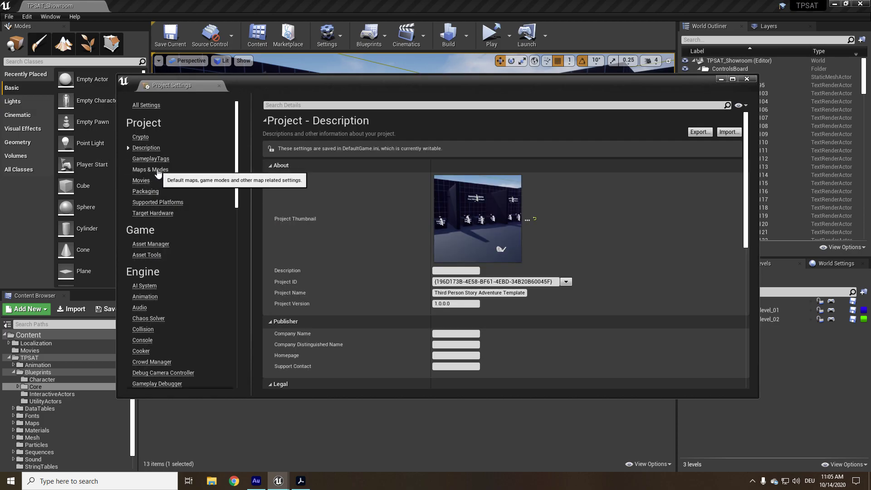
pyautogui.click(150, 170)
pyautogui.scroll(-3, 374, 206)
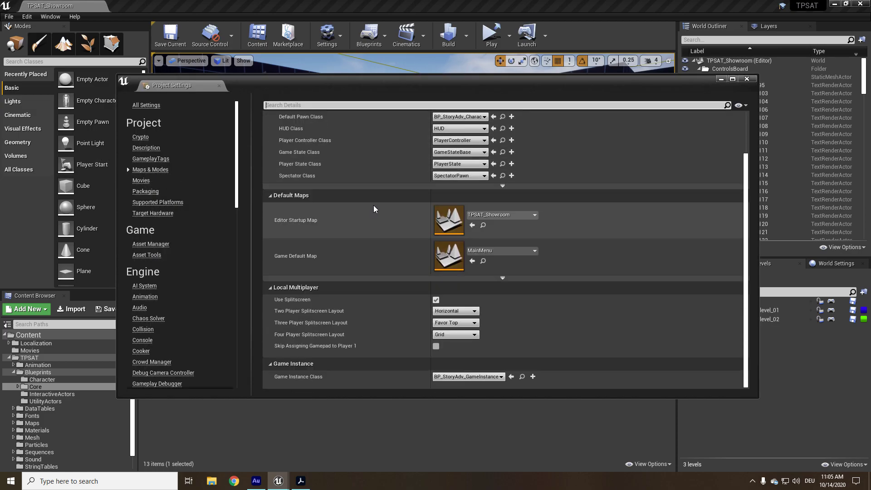
pyautogui.click(484, 377)
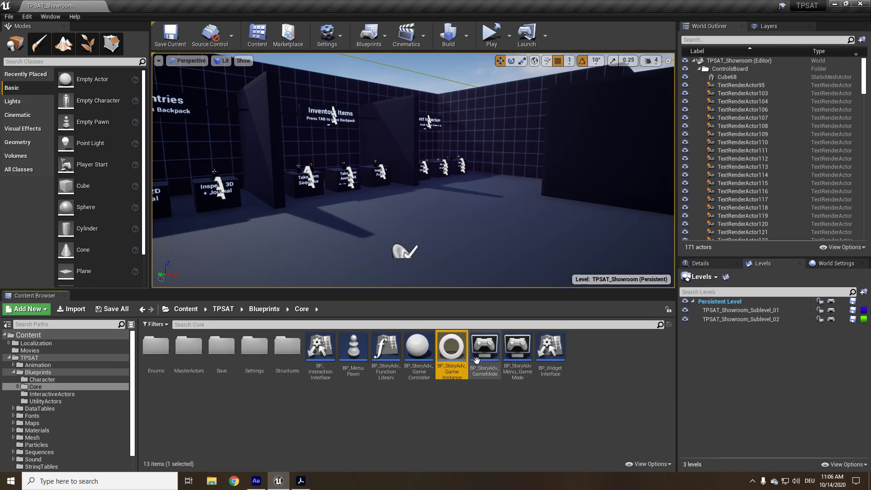
pyautogui.click(476, 359)
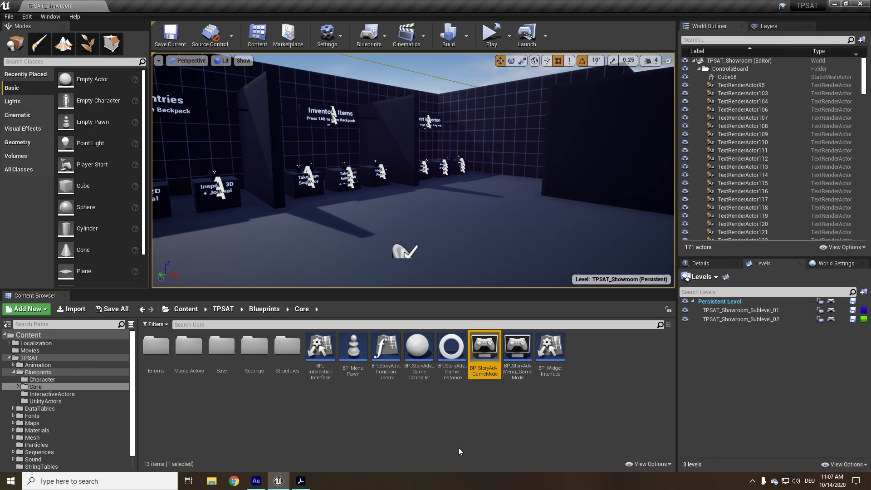
# Compare the two game mode assets, then open BP_StoryAdv_GameMode and examine the BeginPlay nodes in its event graph.
pyautogui.click(519, 359)
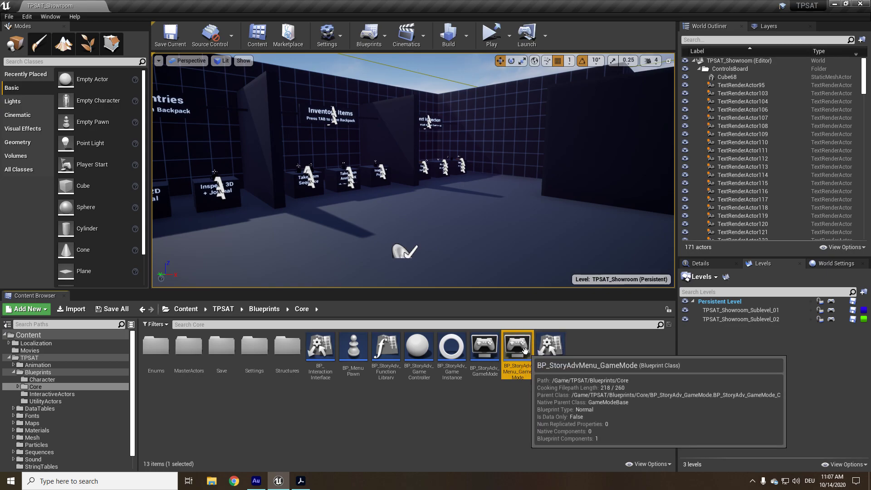
pyautogui.click(478, 351)
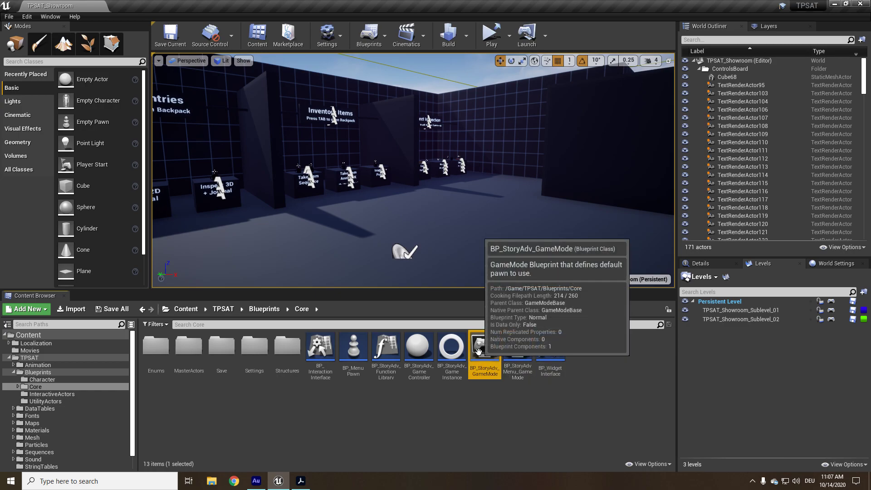
pyautogui.doubleClick(478, 351)
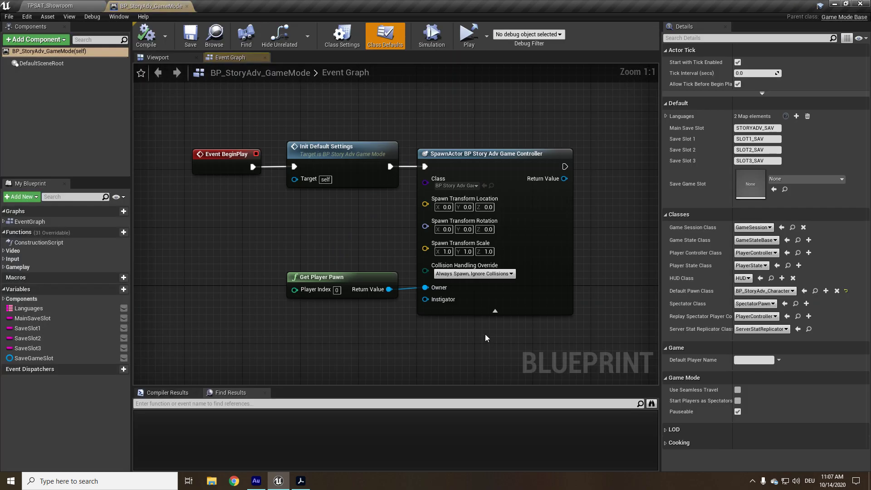
pyautogui.rightClick(485, 333)
pyautogui.click(340, 319)
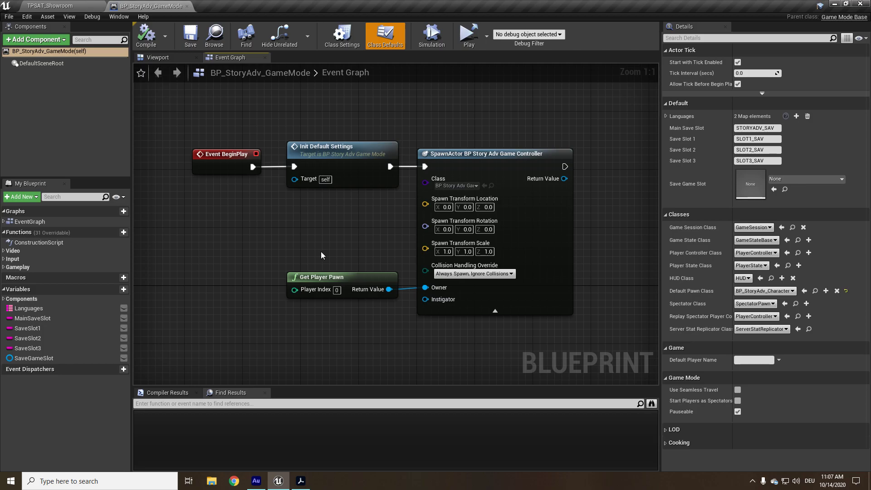
pyautogui.moveTo(237, 344); pyautogui.dragTo(601, 230)
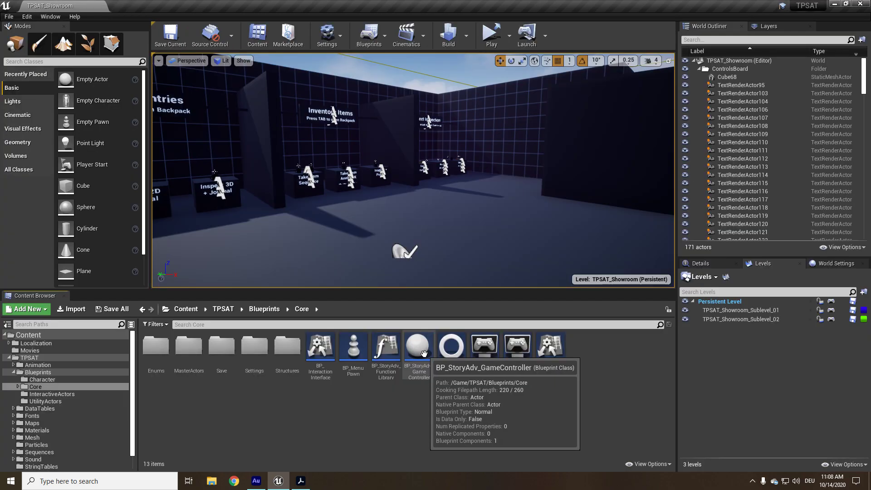
# Open the BP_StoryAdv_GameController blueprint from the Core folder for inspection.
pyautogui.doubleClick(420, 349)
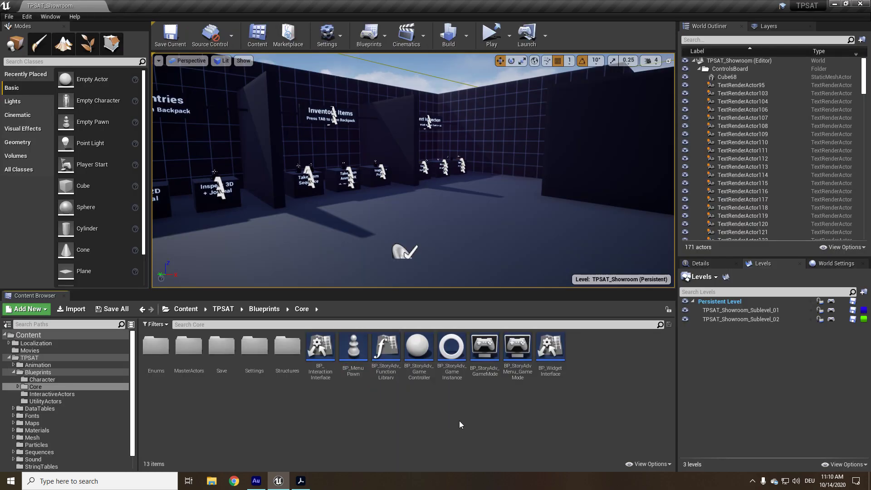
# Open the BP_MenuPawn blueprint and examine the nodes that create the main menu widget and add it to the viewport.
pyautogui.doubleClick(353, 348)
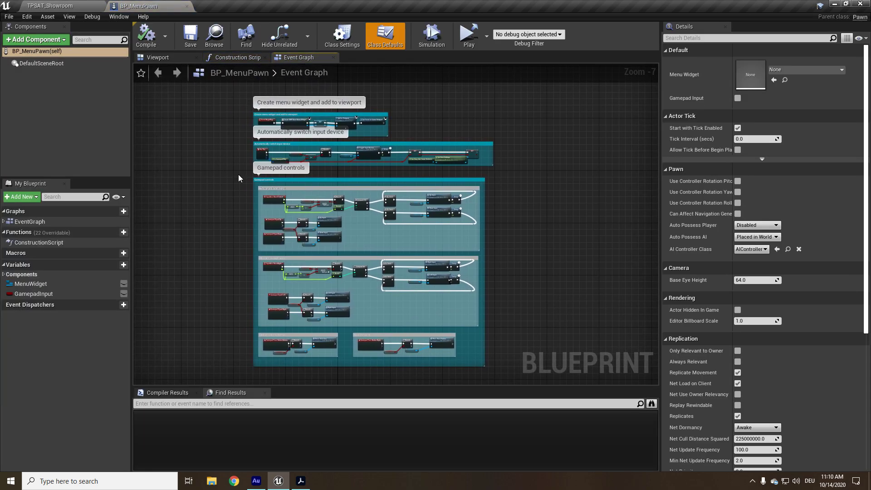
pyautogui.scroll(1, 273, 161)
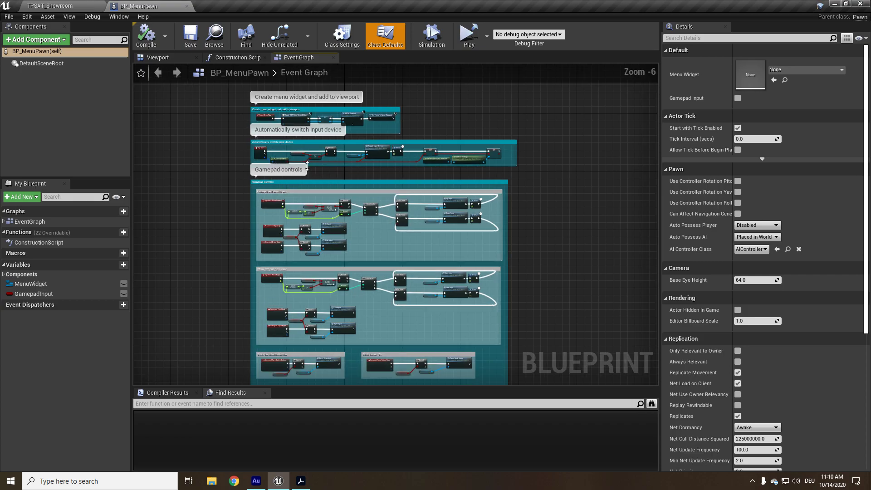
pyautogui.scroll(4, 313, 170)
pyautogui.moveTo(335, 186); pyautogui.dragTo(398, 383, button='right')
pyautogui.scroll(2, 290, 230)
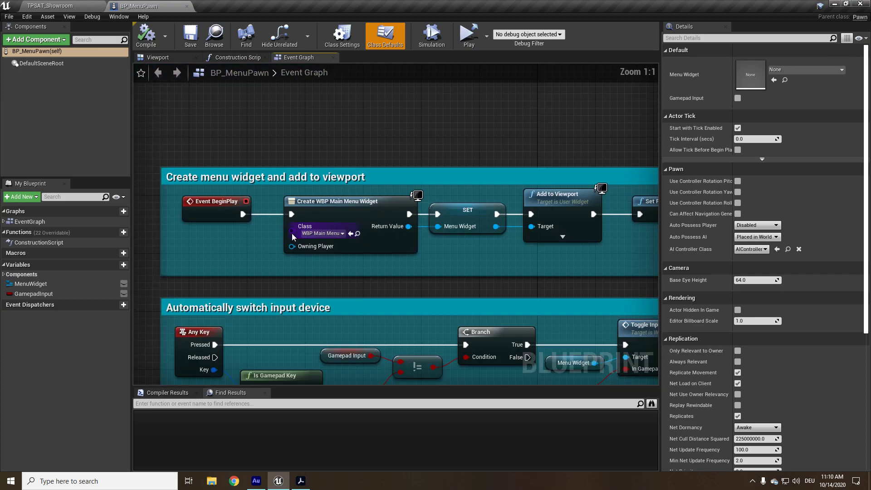
pyautogui.moveTo(216, 258); pyautogui.dragTo(660, 234)
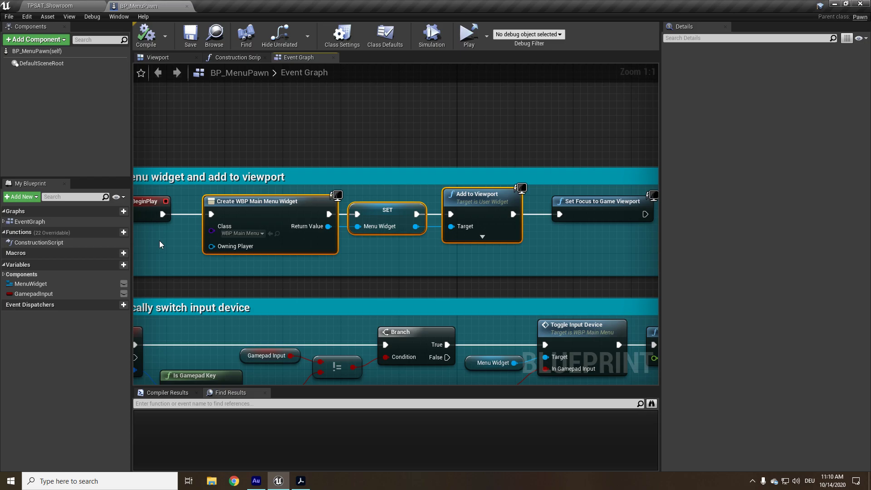
pyautogui.moveTo(159, 240); pyautogui.dragTo(243, 214, button='right')
pyautogui.moveTo(252, 239); pyautogui.dragTo(657, 183)
pyautogui.scroll(-7, 546, 223)
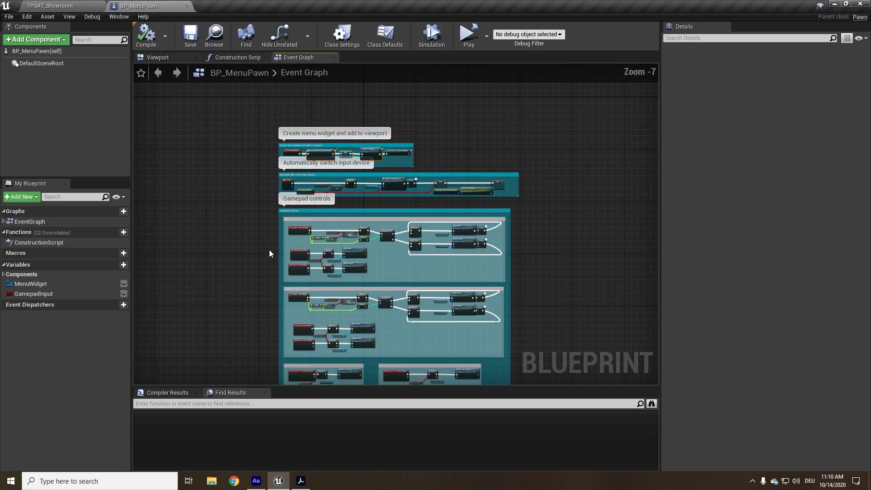
# Examine the gamepad controls section of the BP_MenuPawn event graph, including the D-pad events, and close the blueprint.
pyautogui.scroll(4, 268, 252)
pyautogui.moveTo(305, 247); pyautogui.dragTo(178, 197, button='right')
pyautogui.scroll(-3, 218, 179)
pyautogui.moveTo(207, 149); pyautogui.dragTo(243, 295)
pyautogui.scroll(6, 249, 286)
pyautogui.click(338, 335)
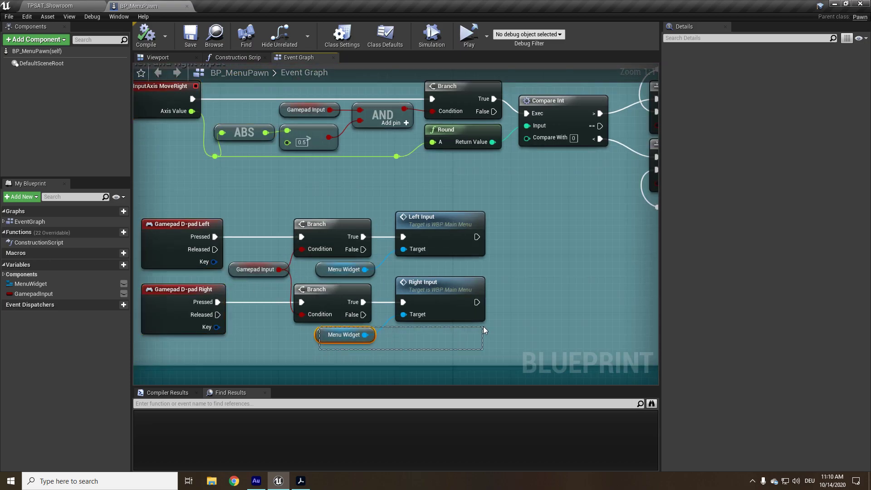
pyautogui.scroll(-9, 557, 267)
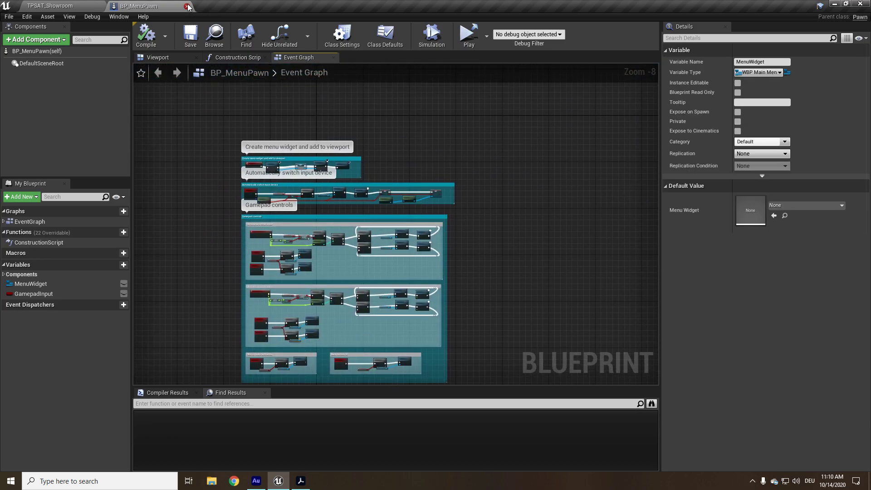
pyautogui.click(188, 6)
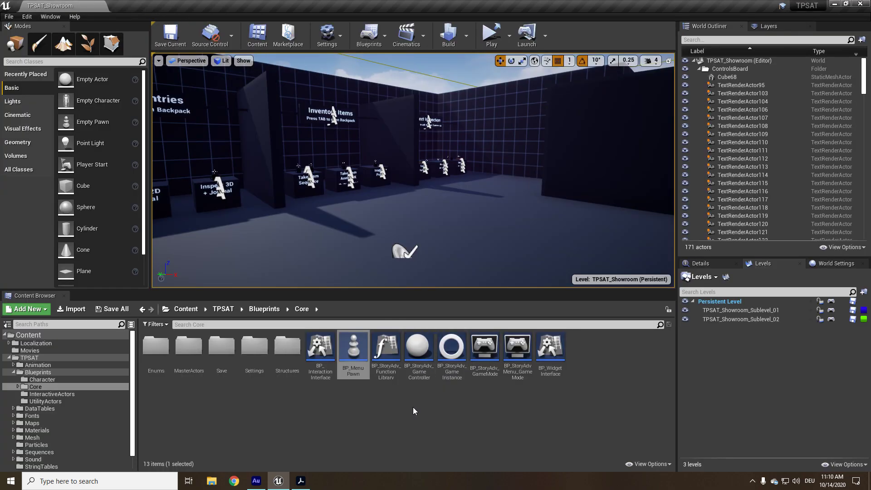
# Open BP_InteractionInterface, review its functions from Interaction through ToggleObjectOutline, and close the blueprint.
pyautogui.click(323, 352)
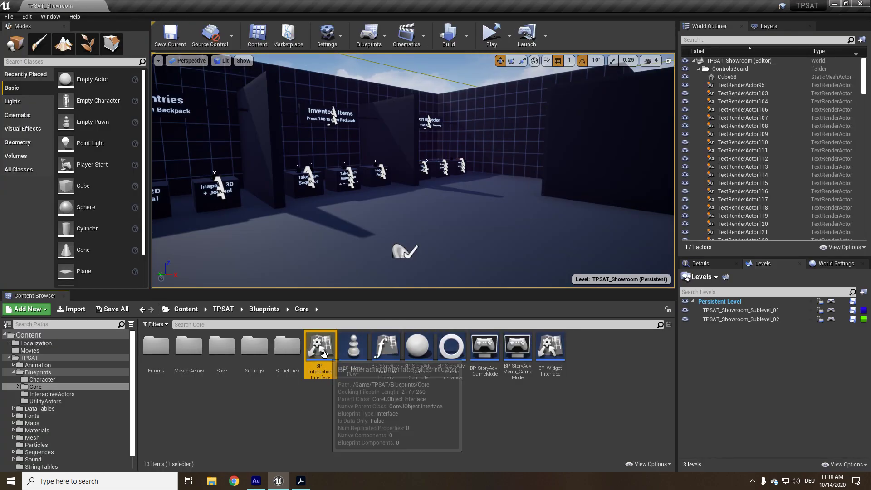
pyautogui.doubleClick(323, 353)
pyautogui.click(775, 66)
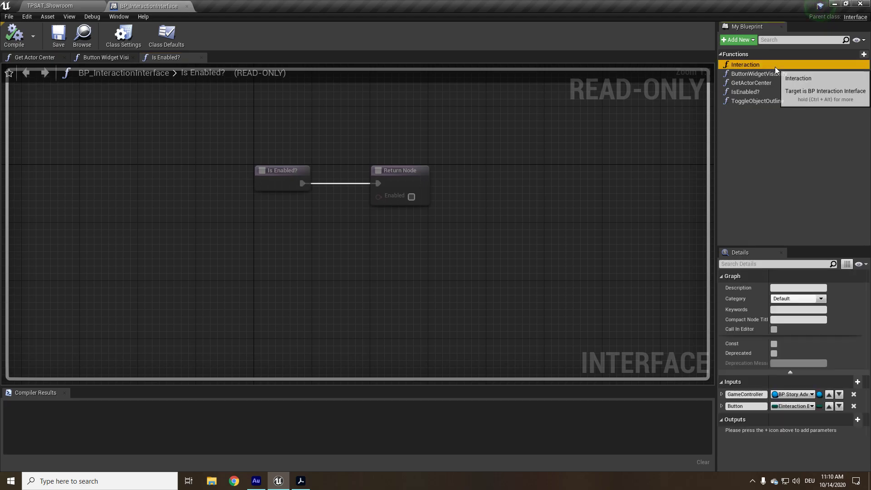
pyautogui.click(775, 74)
pyautogui.click(776, 83)
pyautogui.click(776, 91)
pyautogui.click(775, 101)
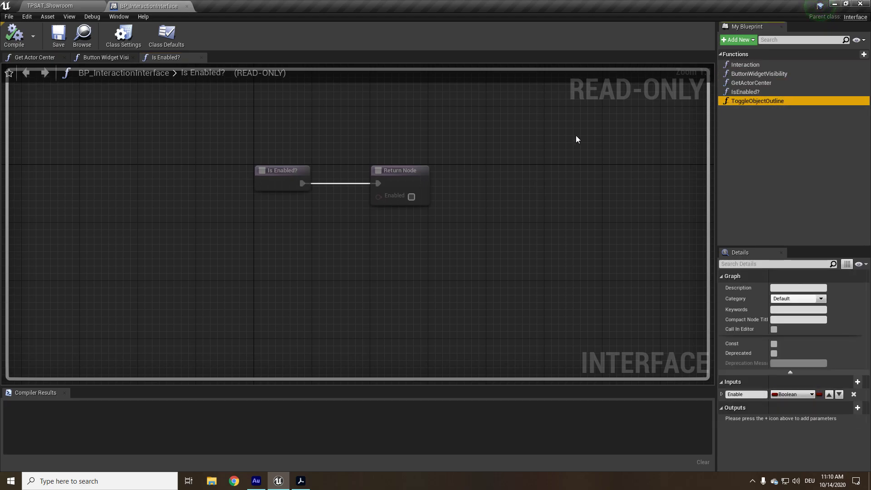
pyautogui.click(186, 6)
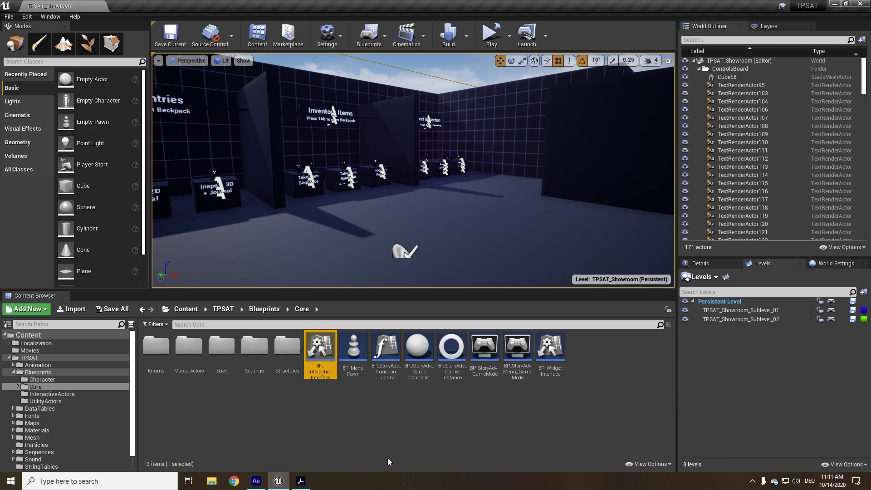
# Open BP_WidgetInterface from the Core folder, inspect its ControlMethodChanged function, and close the blueprint.
pyautogui.click(556, 349)
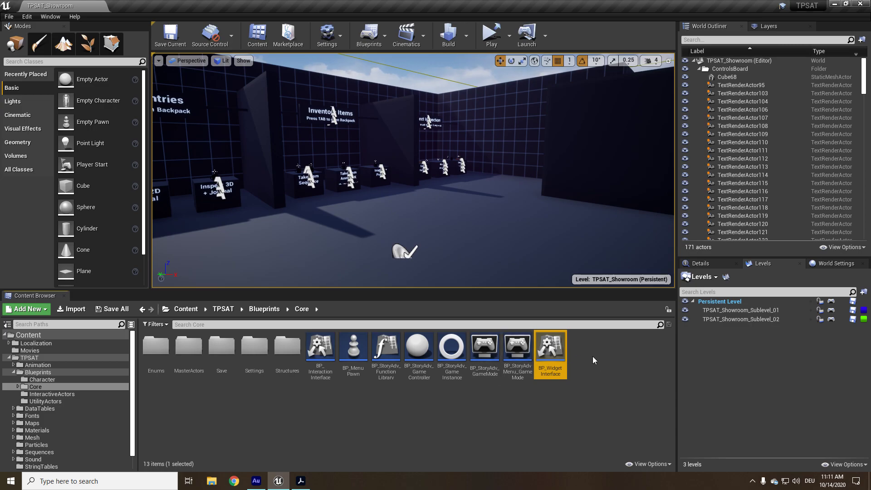
pyautogui.doubleClick(551, 351)
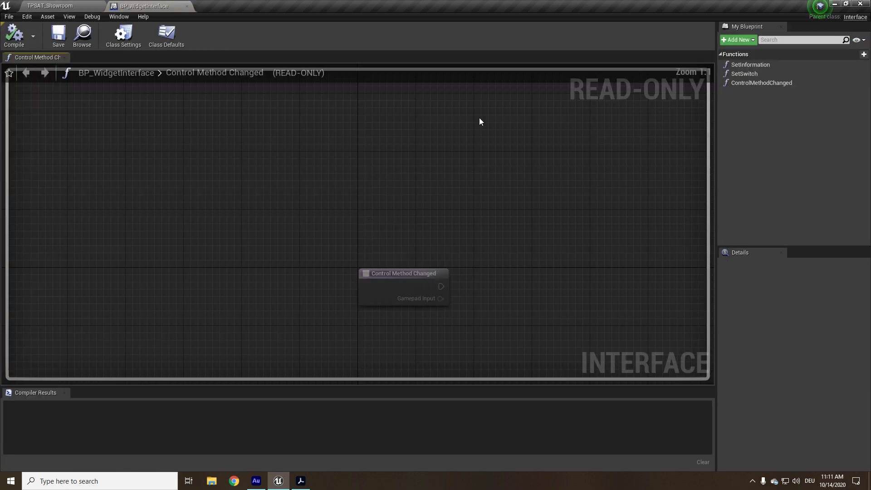
pyautogui.click(752, 82)
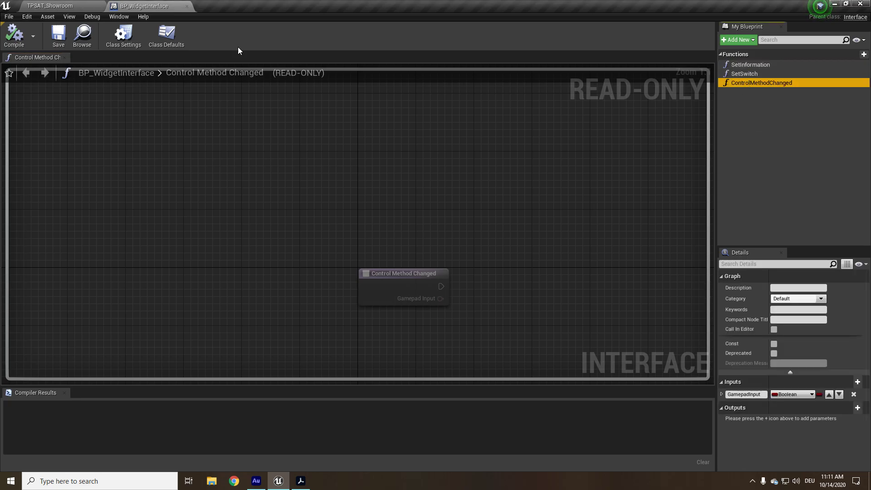
pyautogui.click(187, 6)
# Open BP_StoryAdv_FunctionLibrary and review its function list from HideActiveWidgets to GetDialogueDuration.
pyautogui.click(320, 349)
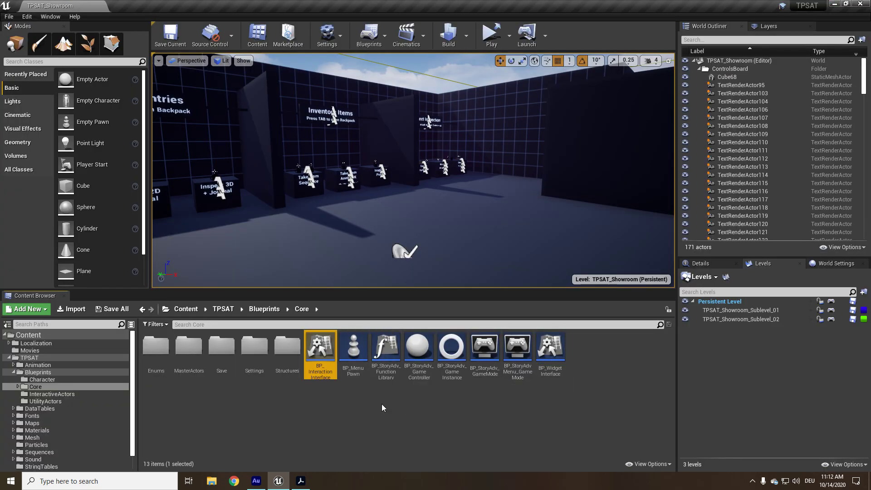
pyautogui.click(384, 352)
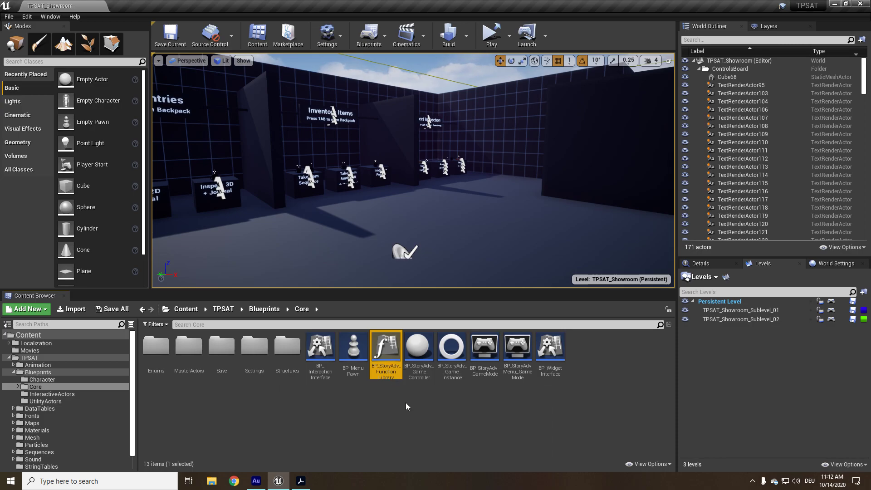
pyautogui.doubleClick(385, 362)
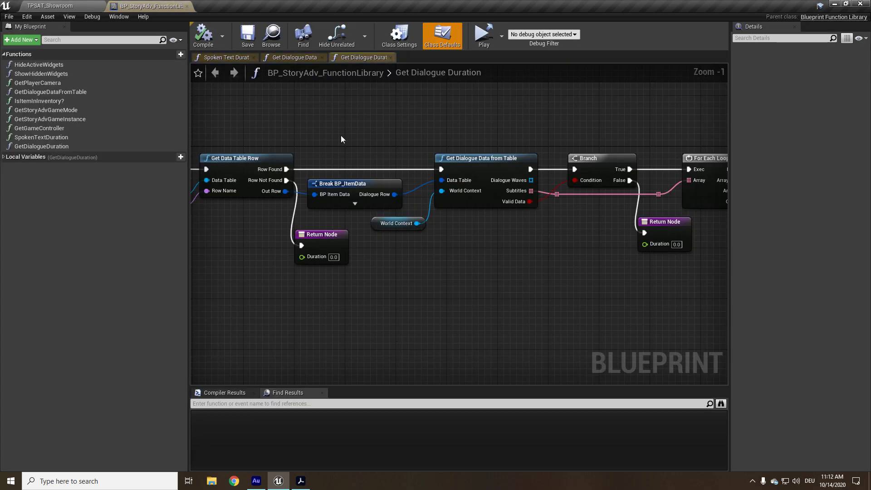
pyautogui.click(62, 64)
pyautogui.click(52, 146)
pyautogui.click(290, 94)
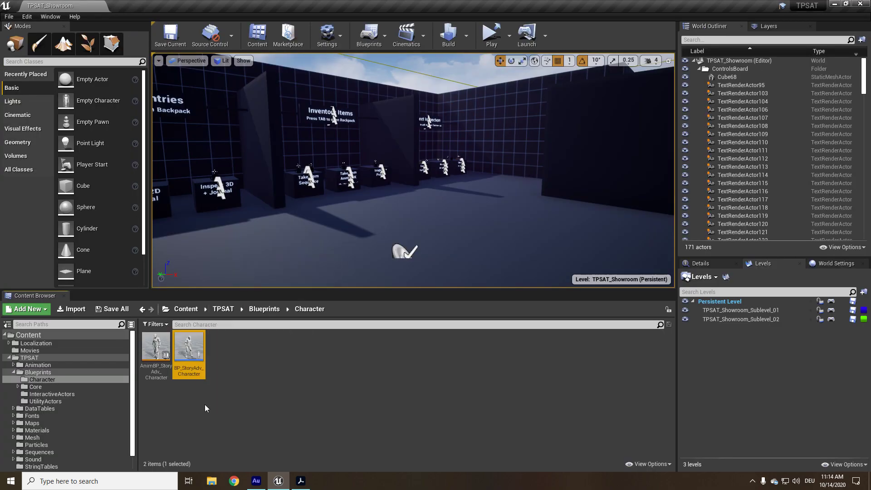
# Open BP_StoryAdv_Character from the Character folder and examine the Begin Play and Clamp Camera Rotation sections of its event graph.
pyautogui.doubleClick(197, 348)
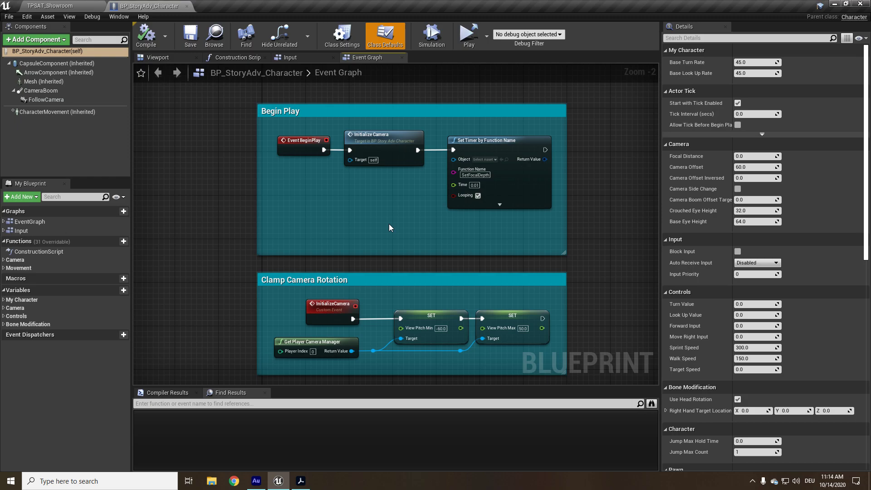
pyautogui.scroll(-4, 392, 193)
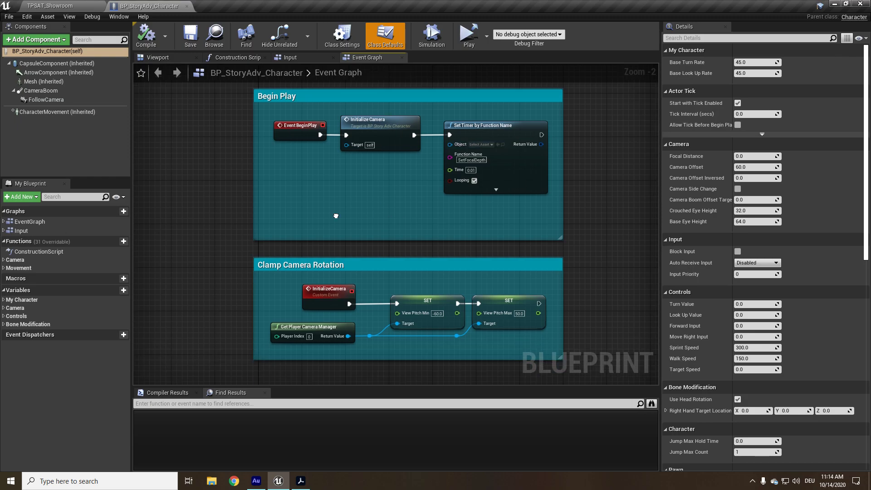
pyautogui.scroll(4, 319, 244)
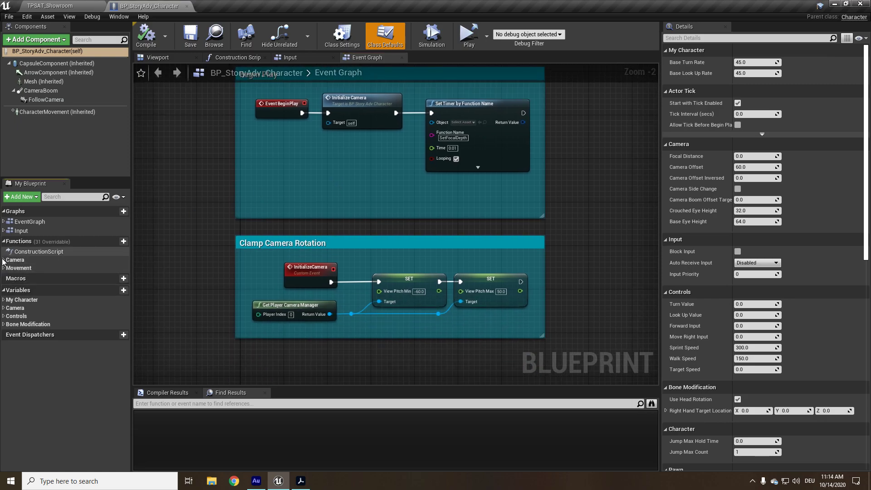
# Review the character blueprint's Camera and Movement function categories, then close the blueprint.
pyautogui.click(4, 260)
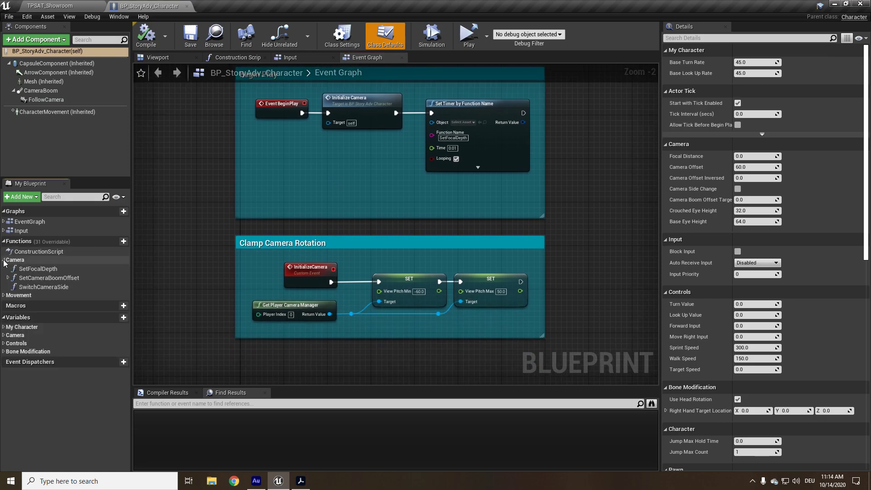
pyautogui.click(4, 295)
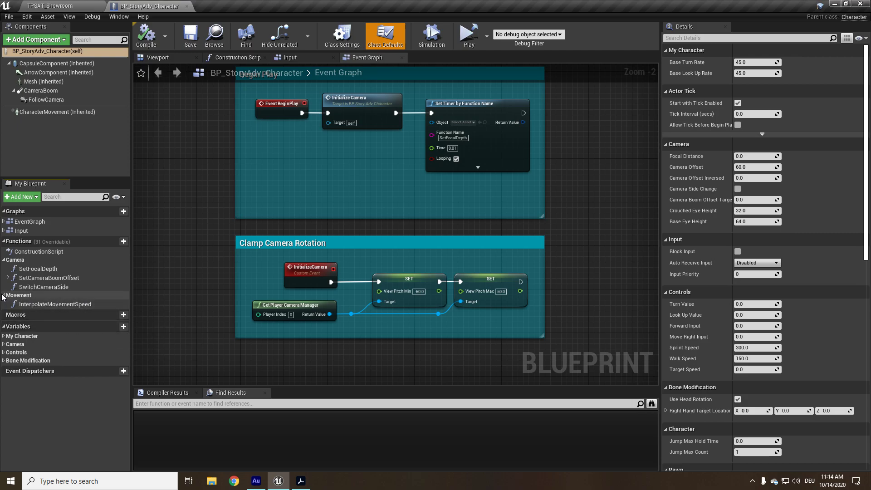
pyautogui.click(4, 295)
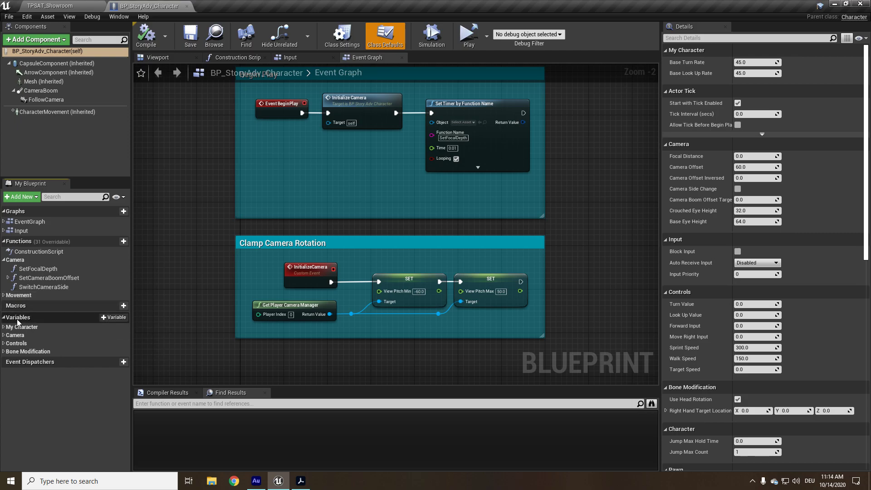
pyautogui.click(187, 7)
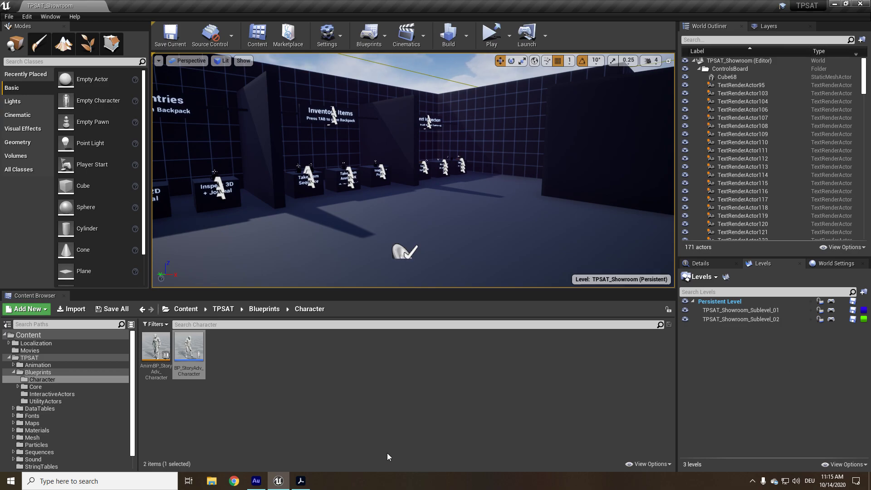
# Open AnimBP_StoryAdv_Character and examine its event graph from the Blueprint Update Animation event to the Right Hand Target Location setter.
pyautogui.doubleClick(166, 359)
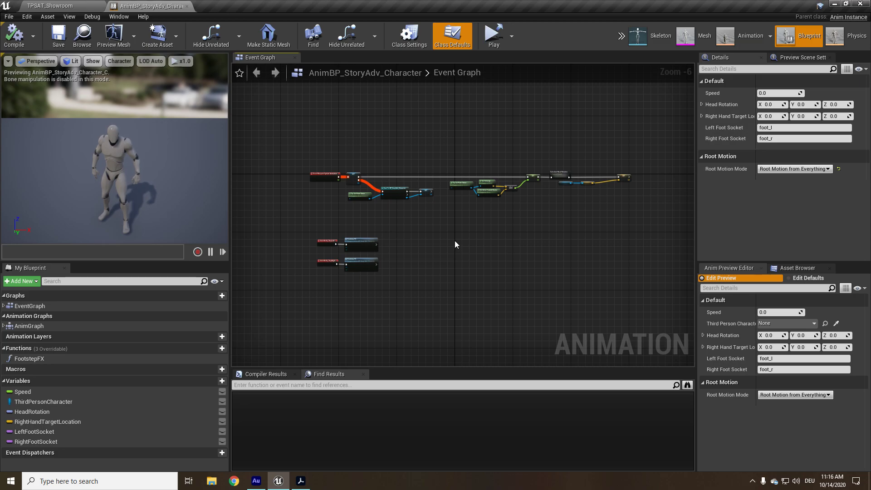
pyautogui.scroll(2, 397, 204)
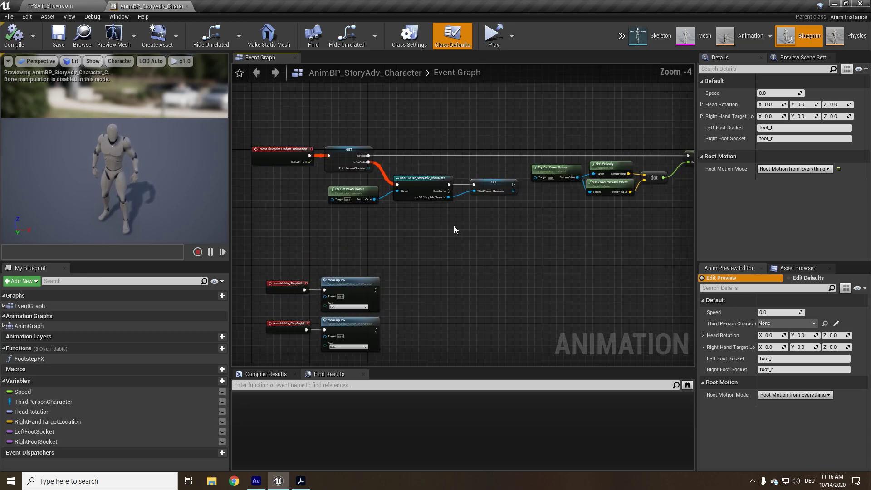
pyautogui.moveTo(454, 230); pyautogui.dragTo(356, 241, button='right')
pyautogui.moveTo(540, 243); pyautogui.dragTo(379, 275, button='right')
pyautogui.scroll(3, 539, 185)
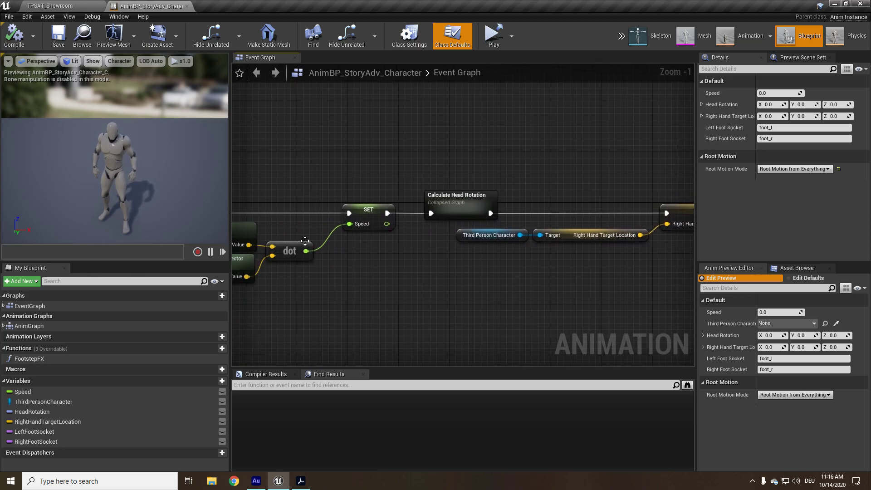
pyautogui.moveTo(305, 241); pyautogui.dragTo(552, 248, button='right')
pyautogui.moveTo(290, 313); pyautogui.dragTo(666, 252, button='right')
pyautogui.scroll(-4, 467, 238)
pyautogui.moveTo(608, 258); pyautogui.dragTo(492, 259, button='right')
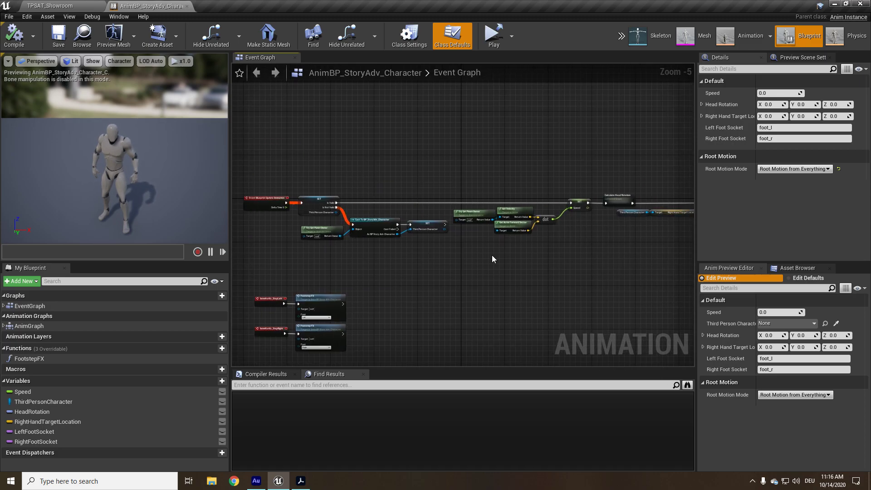
pyautogui.moveTo(567, 213); pyautogui.dragTo(365, 220, button='right')
pyautogui.scroll(3, 364, 220)
pyautogui.moveTo(565, 253); pyautogui.dragTo(426, 262, button='right')
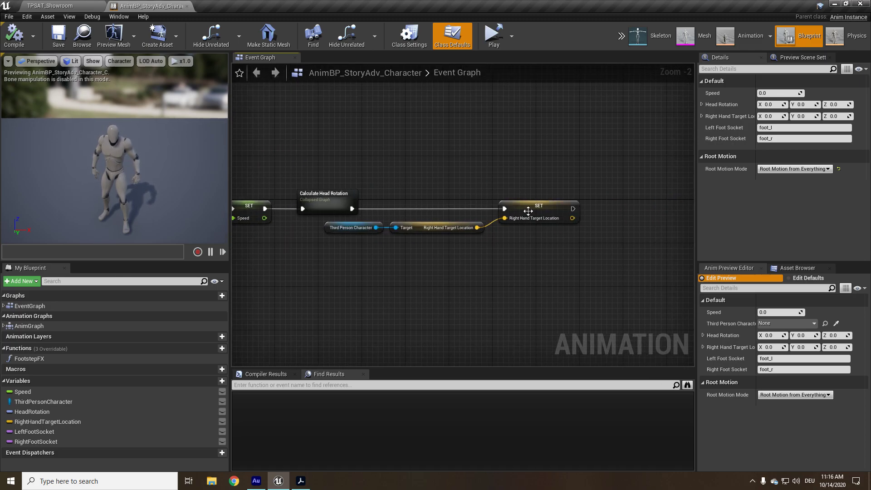
# Inspect the contents of the Calculate Head Rotation collapsed graph and return to the event graph.
pyautogui.doubleClick(323, 202)
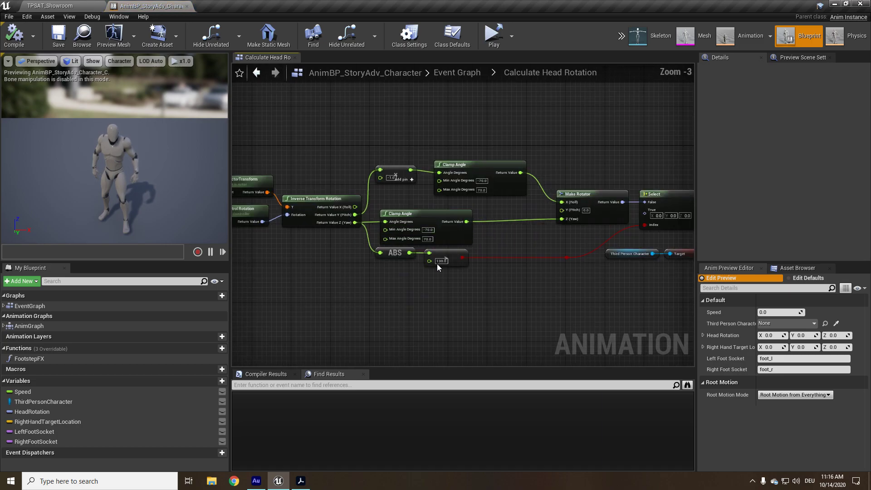
pyautogui.scroll(-3, 437, 267)
pyautogui.click(456, 72)
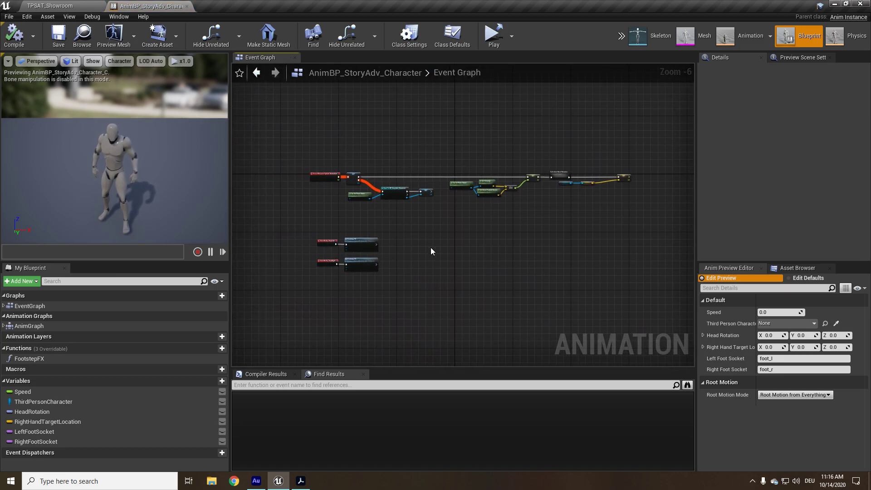
# Examine the nodes that read the Right Hand Target Location from the third person character and set it.
pyautogui.scroll(5, 566, 213)
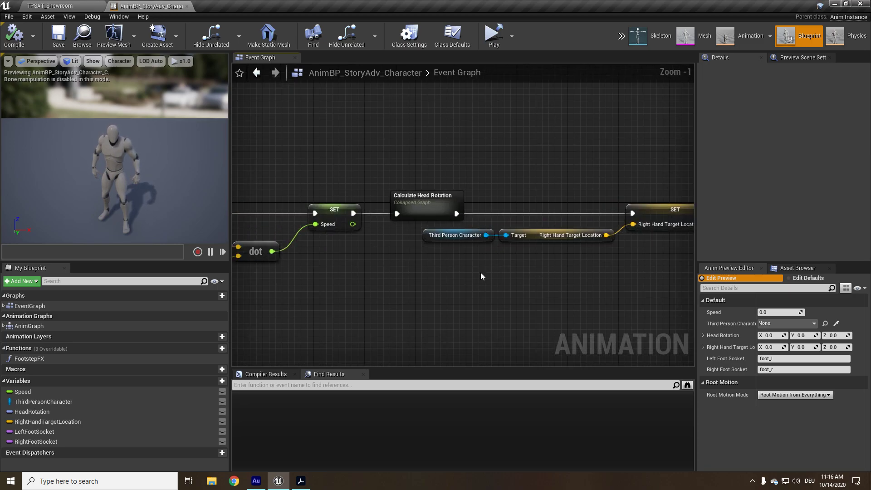
pyautogui.moveTo(420, 264); pyautogui.dragTo(634, 221)
pyautogui.moveTo(618, 277); pyautogui.dragTo(496, 283, button='right')
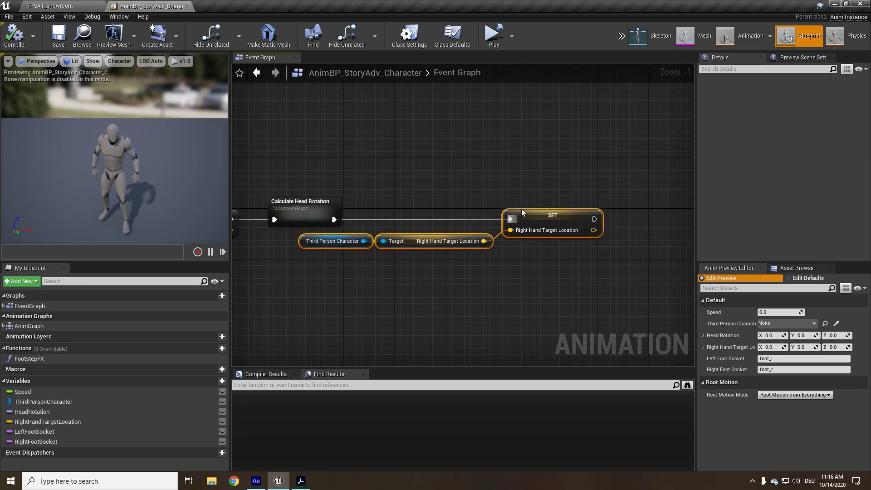
pyautogui.click(524, 215)
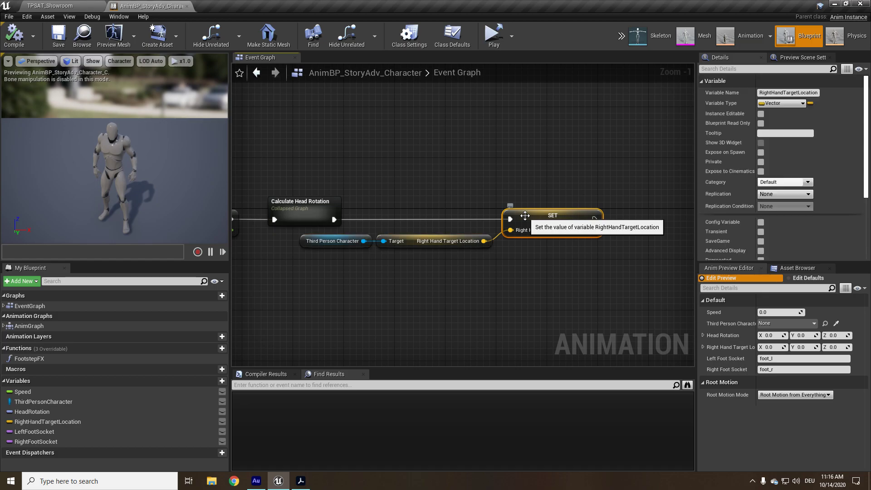
# Examine the AnimNotify_StepLeft and AnimNotify_StepRight events and the Footstep FX calls connected to them.
pyautogui.scroll(-2, 318, 289)
pyautogui.moveTo(317, 288); pyautogui.dragTo(611, 249, button='right')
pyautogui.scroll(-4, 603, 247)
pyautogui.scroll(6, 415, 288)
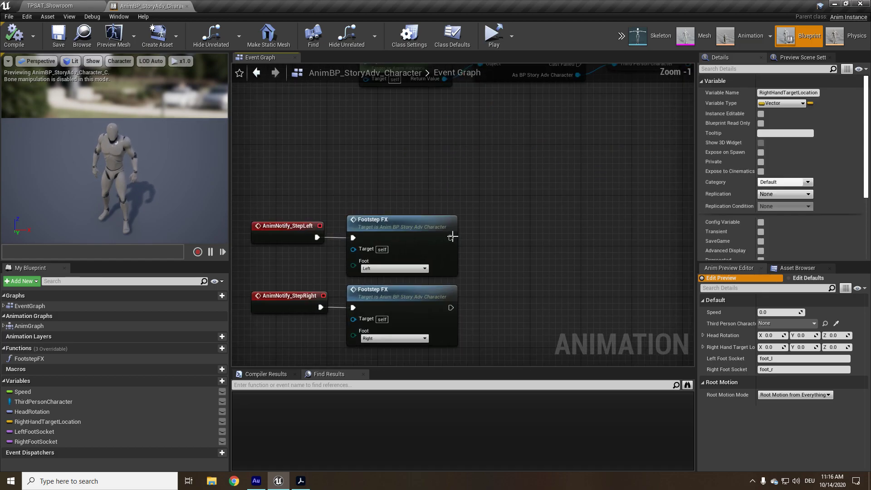
pyautogui.moveTo(451, 236); pyautogui.dragTo(529, 210, button='right')
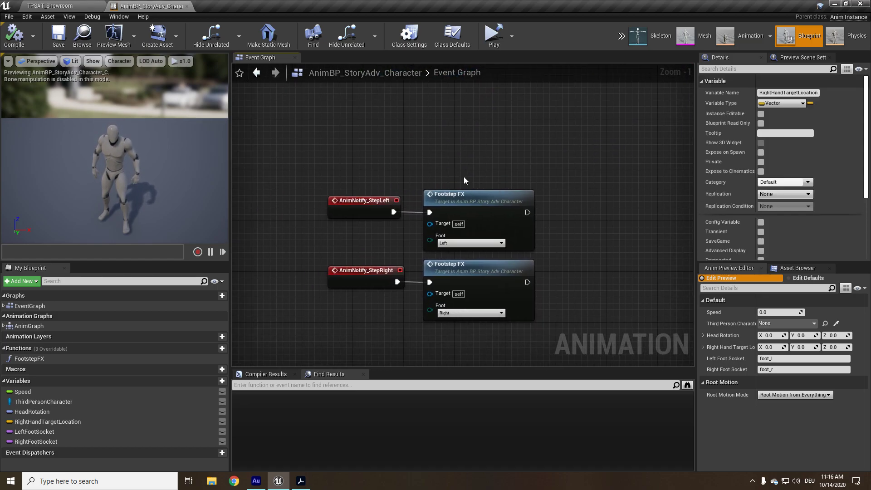
pyautogui.click(451, 200)
pyautogui.click(352, 208)
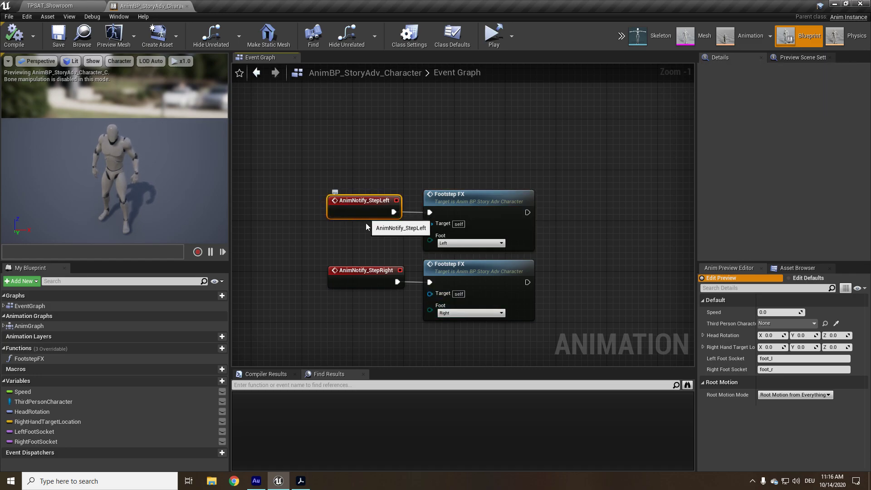
pyautogui.click(369, 276)
pyautogui.click(377, 203)
pyautogui.moveTo(294, 165); pyautogui.dragTo(407, 289)
pyautogui.click(486, 207)
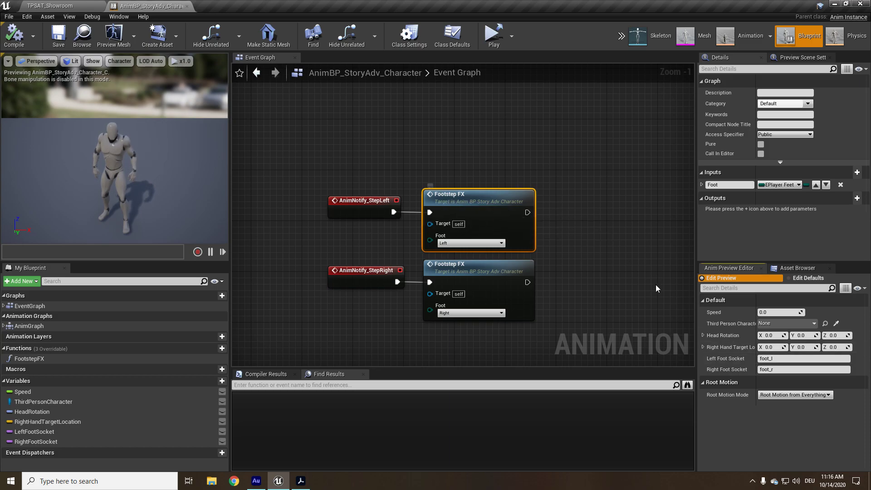
# Check the Left Foot Socket and Right Foot Socket values, then open the Footstep FX function graph.
pyautogui.click(798, 359)
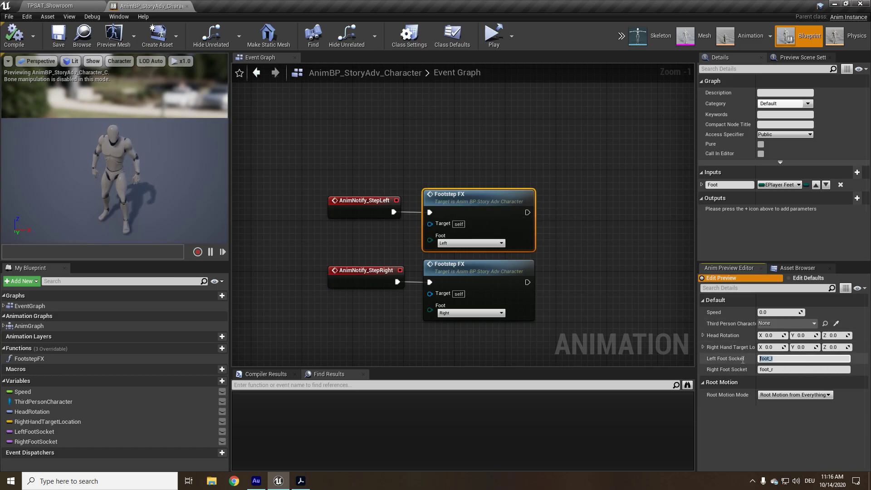
pyautogui.click(798, 369)
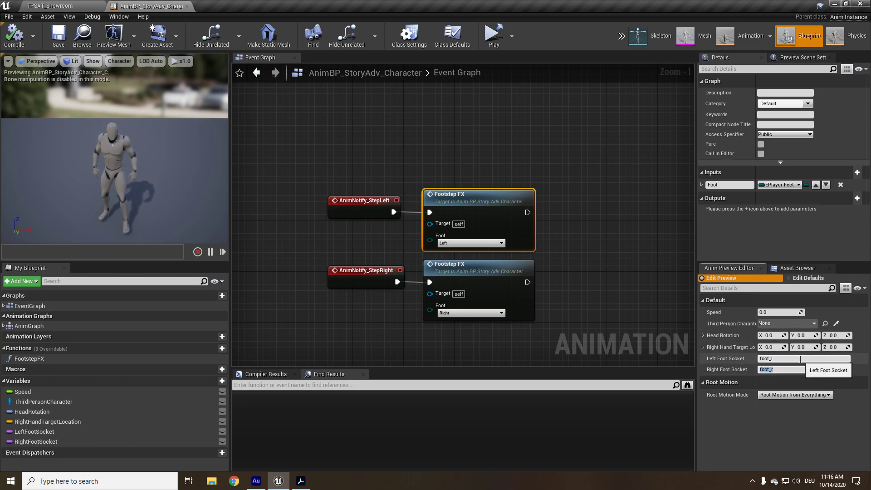
pyautogui.doubleClick(516, 245)
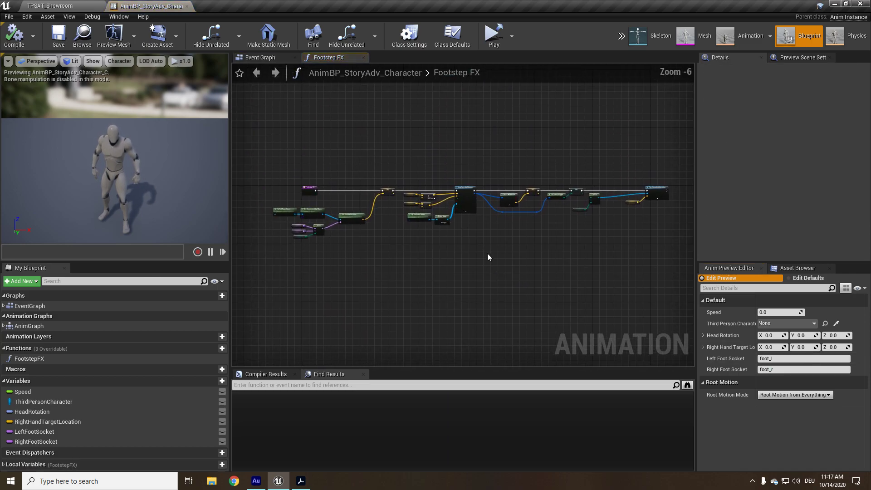
# Examine the Surface, Select and Play Sound at Location nodes that choose and play the footstep sound.
pyautogui.moveTo(565, 270); pyautogui.dragTo(243, 332, button='right')
pyautogui.moveTo(455, 329); pyautogui.dragTo(310, 325, button='right')
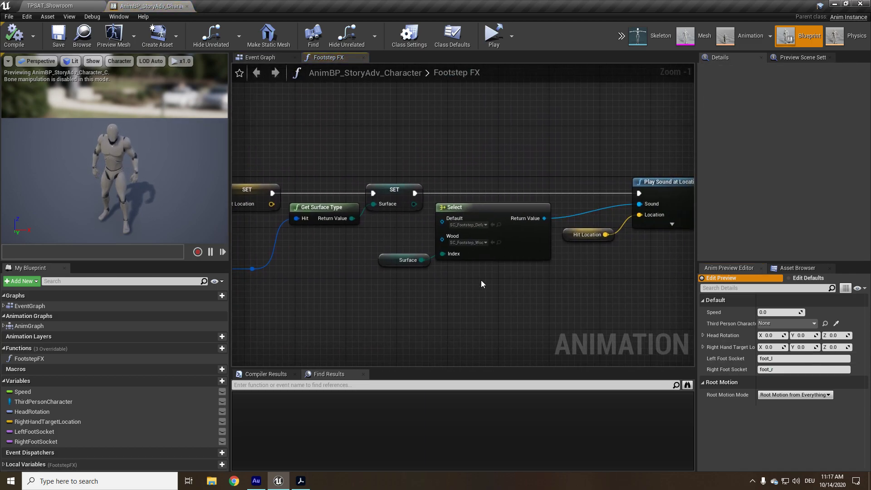
pyautogui.scroll(1, 482, 280)
pyautogui.moveTo(538, 283); pyautogui.dragTo(399, 298, button='right')
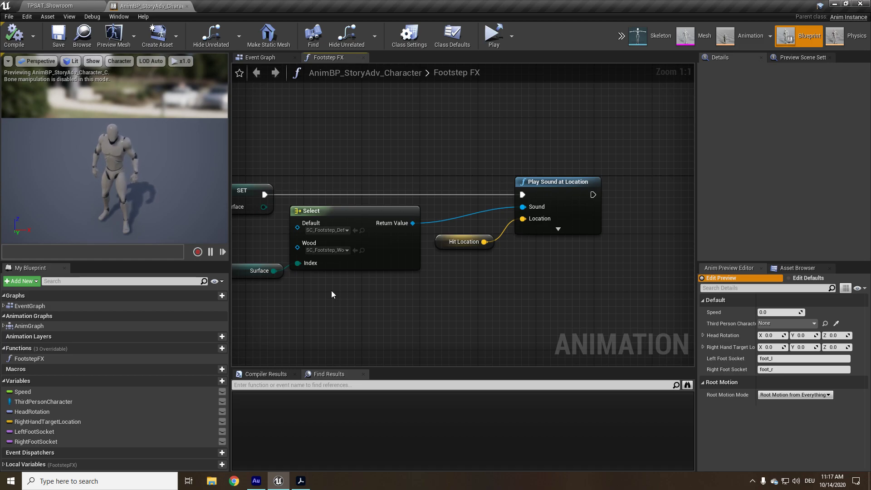
pyautogui.moveTo(467, 270); pyautogui.dragTo(549, 260, button='right')
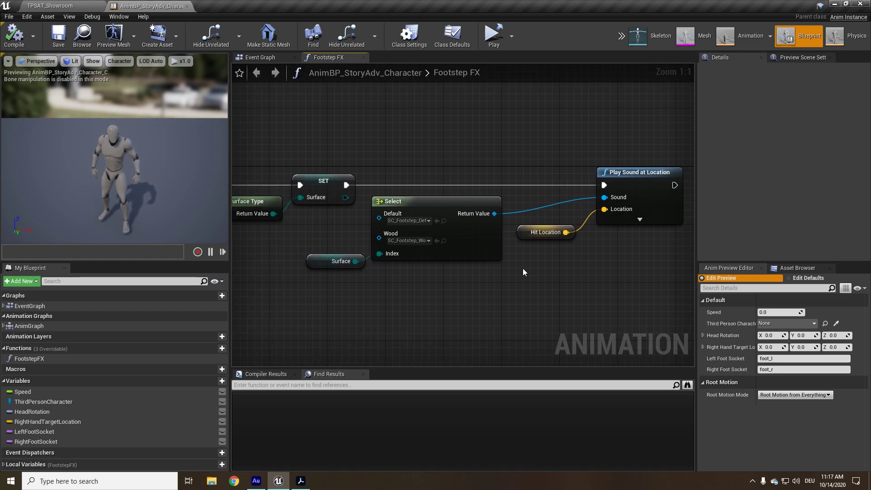
pyautogui.click(311, 263)
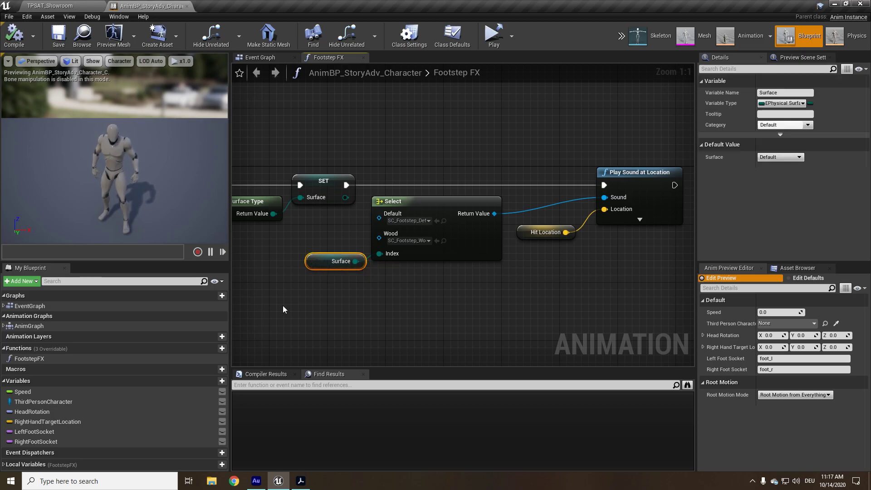
pyautogui.moveTo(282, 305); pyautogui.dragTo(354, 244)
pyautogui.click(482, 251)
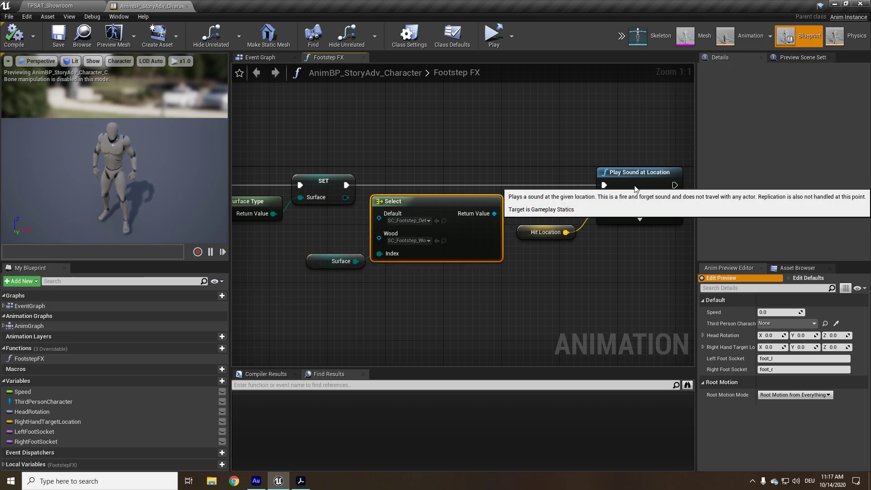
pyautogui.click(634, 177)
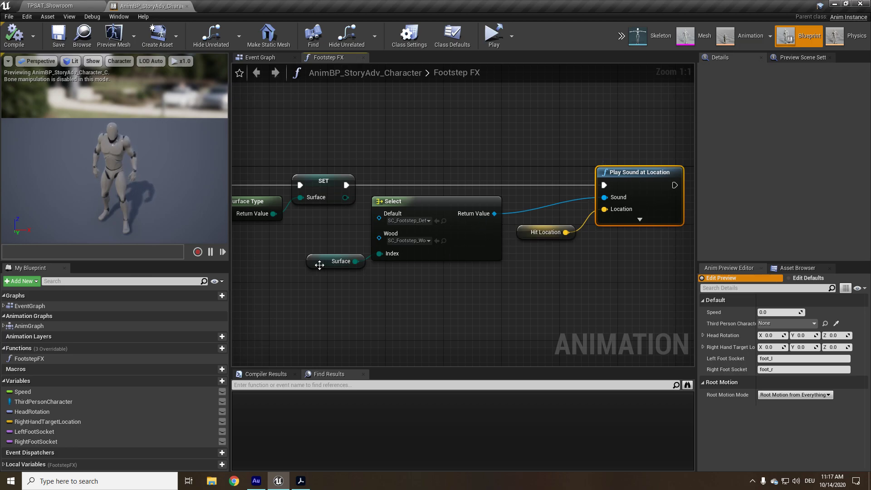
# Trace the flow from LineTraceByChannel through Hit Location and Get Surface Type to the node that sets Surface.
pyautogui.moveTo(312, 265); pyautogui.dragTo(733, 263, button='right')
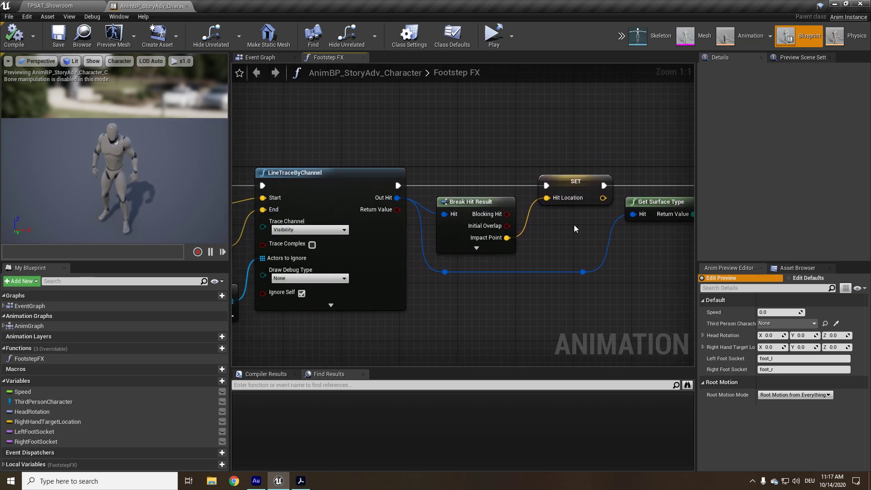
pyautogui.moveTo(361, 255); pyautogui.dragTo(75, 265, button='right')
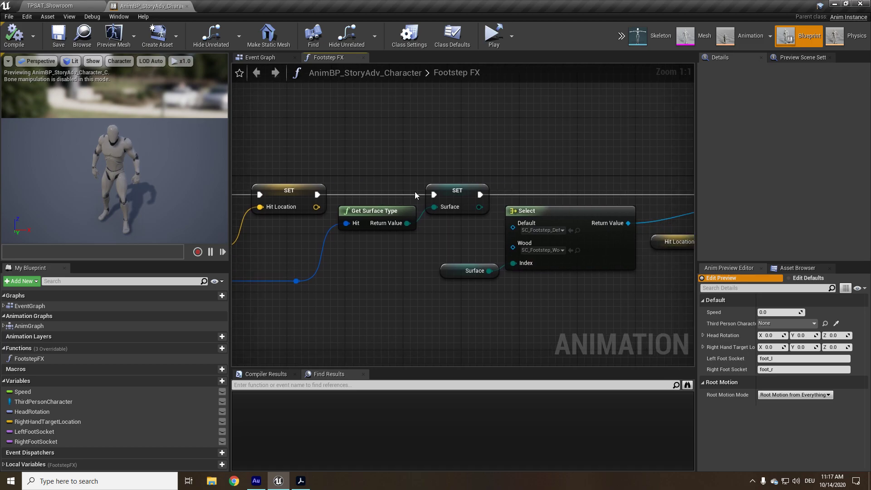
pyautogui.click(453, 193)
# Refresh the Select node that chooses the footstep sound by surface.
pyautogui.moveTo(480, 278); pyautogui.dragTo(352, 263, button='right')
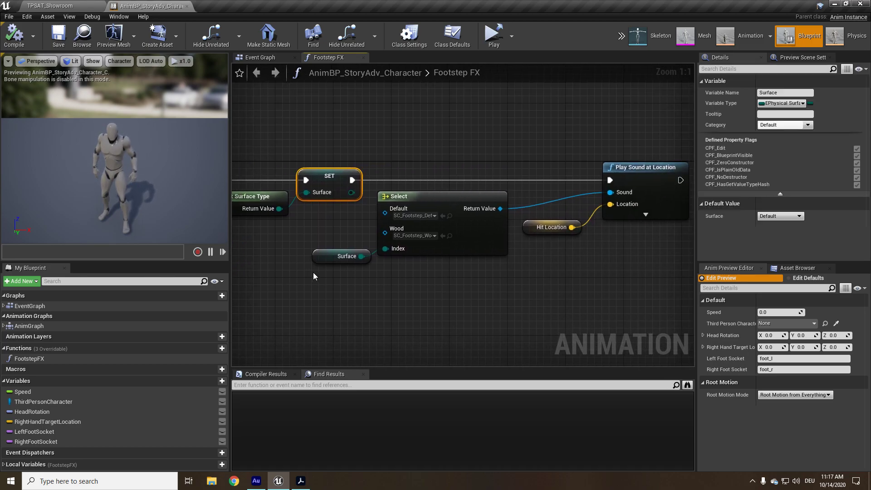
pyautogui.rightClick(478, 244)
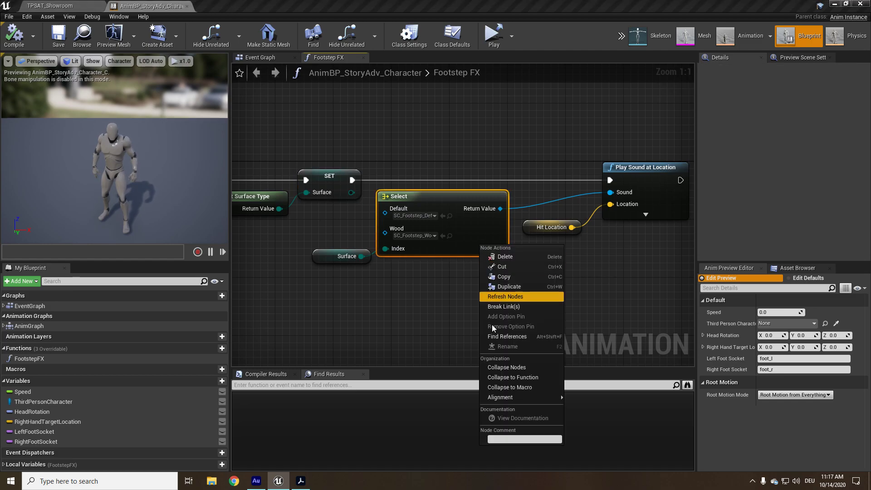
pyautogui.click(512, 296)
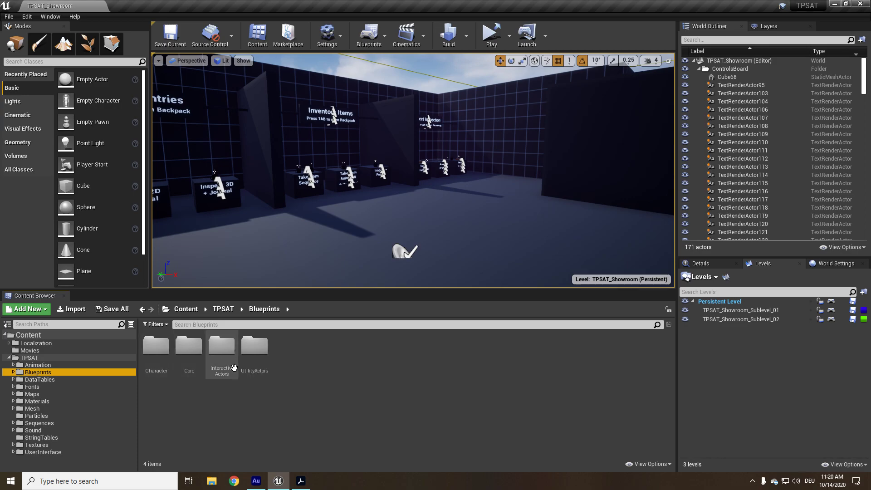
# Open the BP_StoryAdv_GameController blueprint from the Core folder and examine the nodes of its TraceForInteraction function.
pyautogui.doubleClick(187, 359)
pyautogui.doubleClick(417, 353)
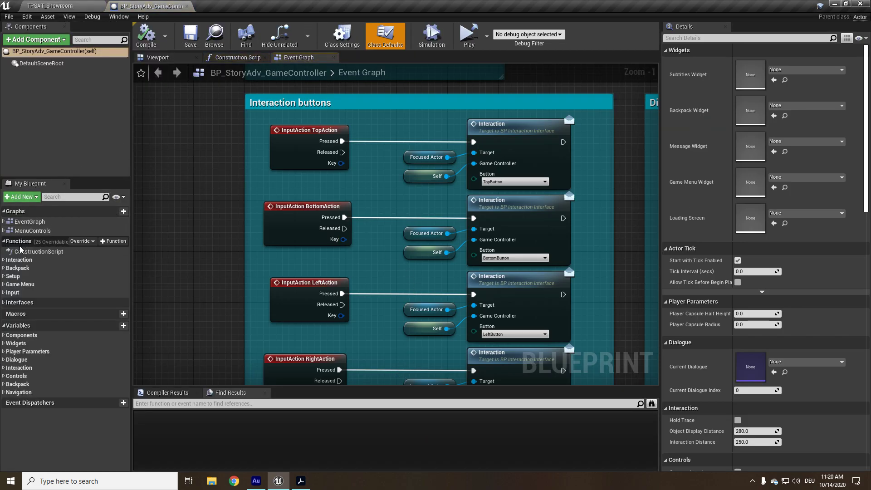
pyautogui.click(18, 260)
pyautogui.doubleClick(19, 260)
pyautogui.click(57, 269)
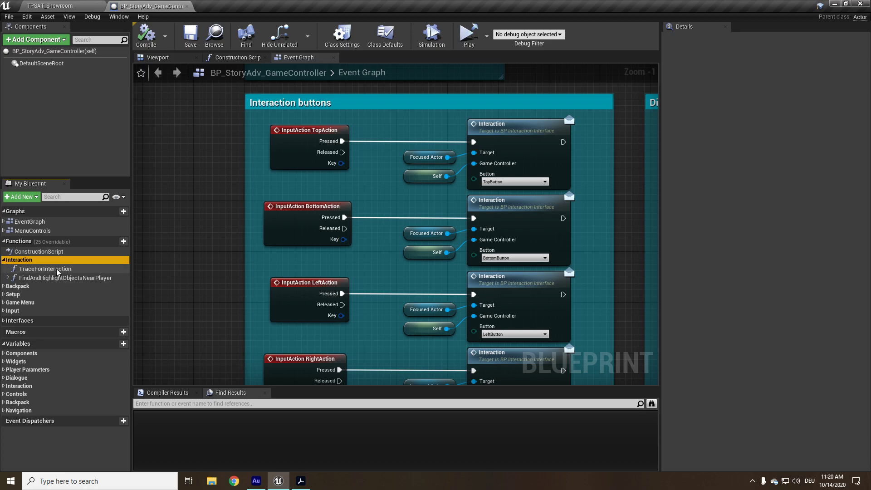
pyautogui.doubleClick(58, 269)
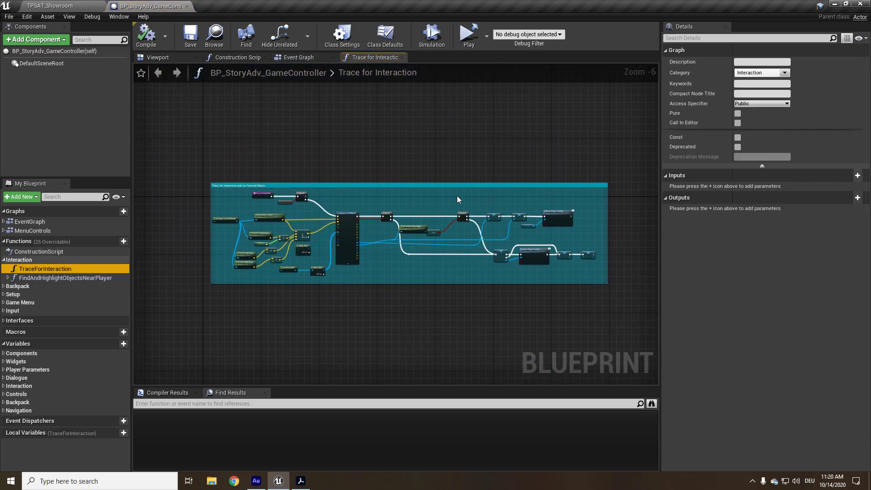
pyautogui.moveTo(160, 157); pyautogui.dragTo(627, 322)
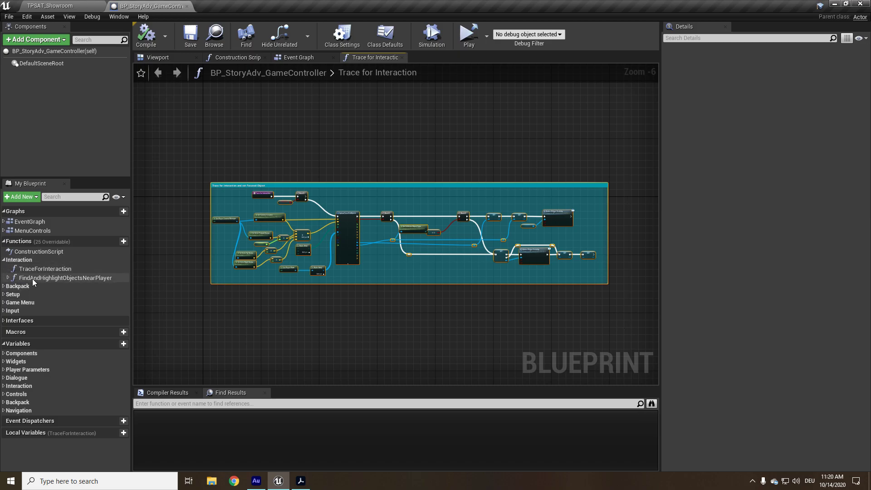
# Examine the TopAction, BottomAction, LeftAction and RightAction input events in the event graph's Interaction buttons group.
pyautogui.moveTo(183, 93); pyautogui.dragTo(530, 257)
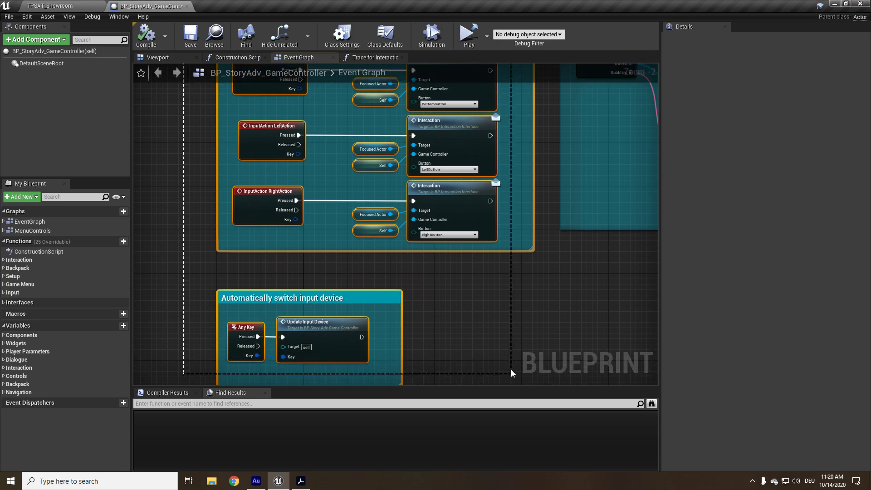
pyautogui.moveTo(539, 224); pyautogui.dragTo(522, 337, button='right')
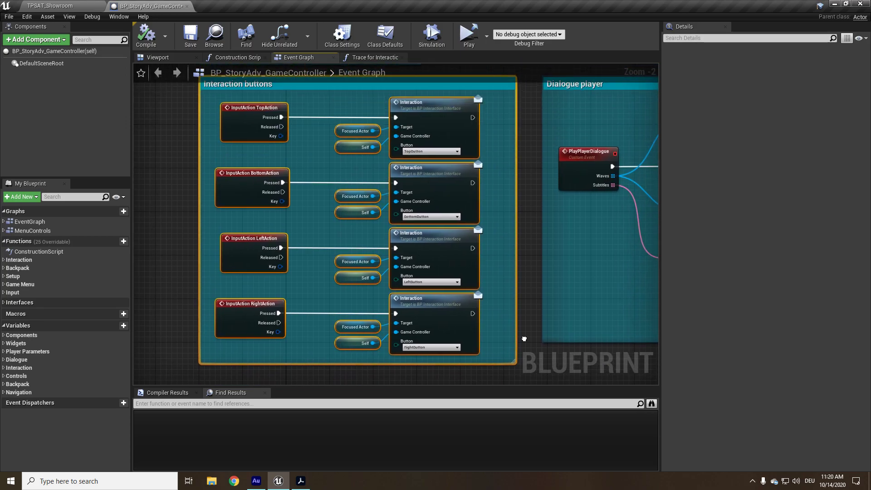
pyautogui.scroll(1, 310, 97)
pyautogui.scroll(1, 334, 152)
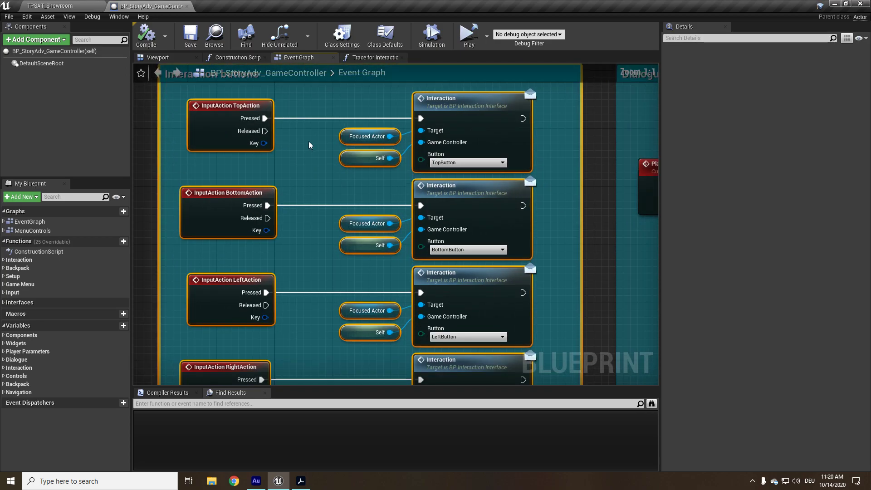
pyautogui.moveTo(309, 144); pyautogui.dragTo(286, 207, button='right')
pyautogui.click(270, 226)
pyautogui.click(186, 194)
pyautogui.click(188, 257)
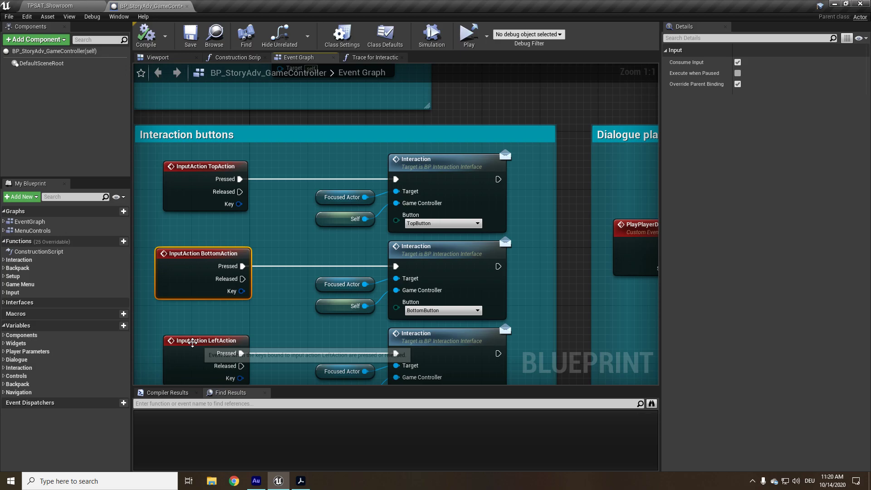
pyautogui.click(192, 343)
pyautogui.moveTo(193, 343); pyautogui.dragTo(217, 206, button='right')
pyautogui.click(216, 207)
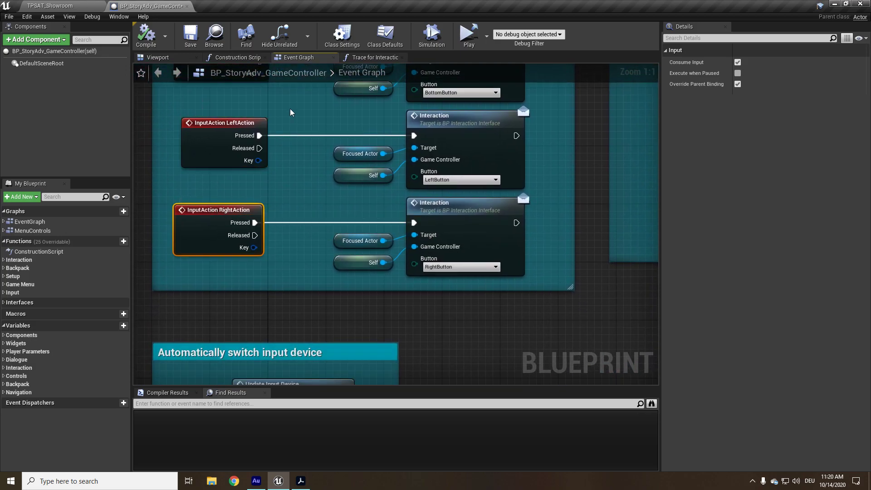
# Inspect the Interaction interface call connected to the TopAction input event.
pyautogui.moveTo(294, 116); pyautogui.dragTo(229, 313, button='right')
pyautogui.click(404, 185)
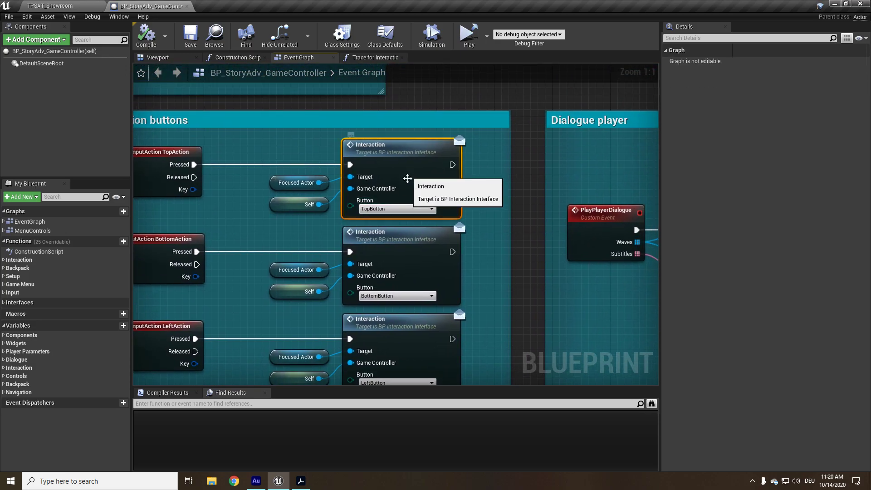
pyautogui.click(494, 172)
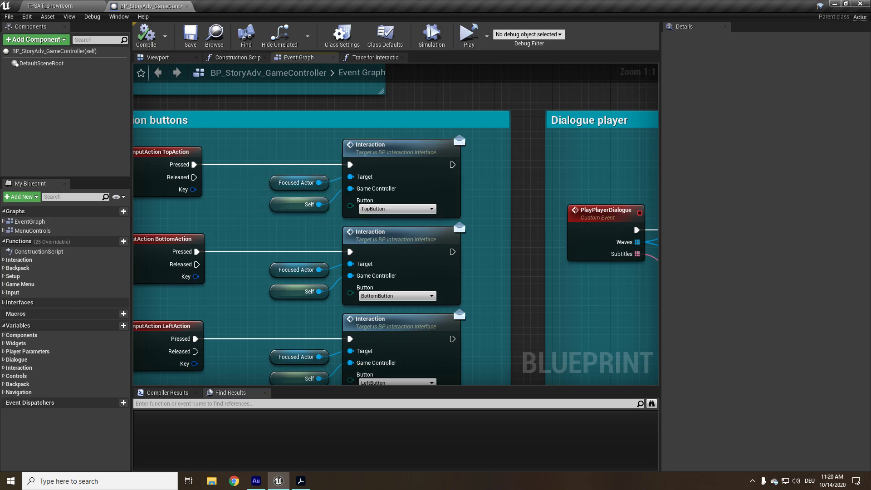
# Close the game controller blueprint and save the modified AnimBP_StoryAdv_Character and BP_StoryAdv_GameController assets.
pyautogui.click(187, 6)
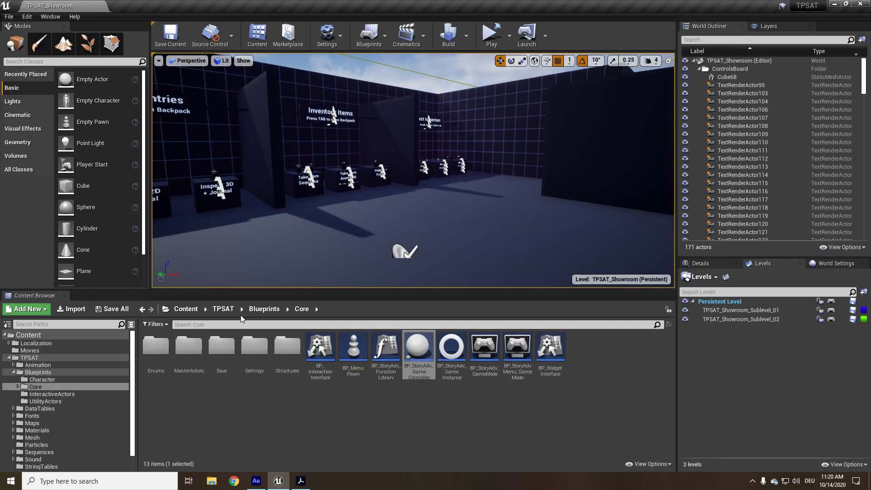
pyautogui.click(111, 310)
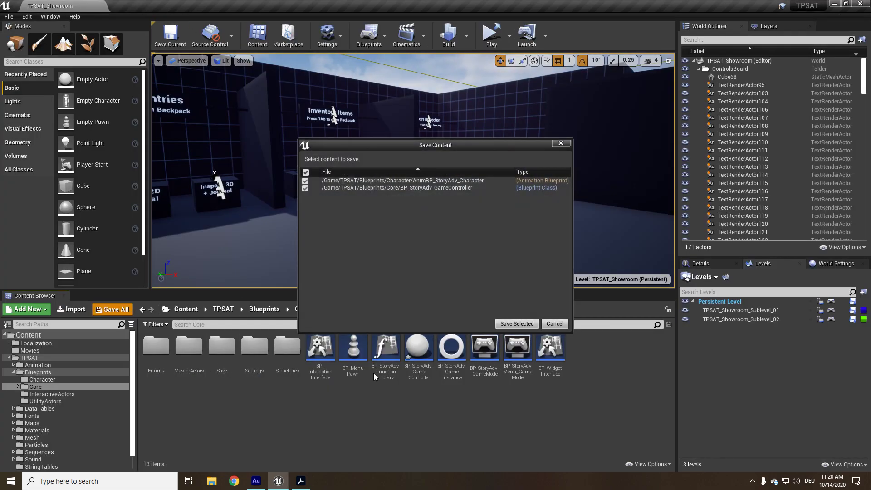
pyautogui.click(516, 324)
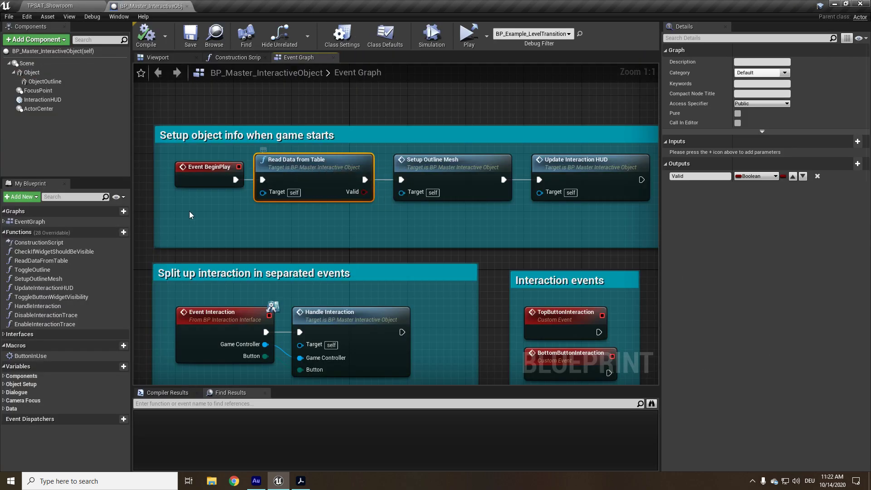
# Examine the Read Data from Table and Setup Outline Mesh calls after Event BeginPlay in BP_Master_InteractiveObject.
pyautogui.moveTo(252, 225); pyautogui.dragTo(363, 156)
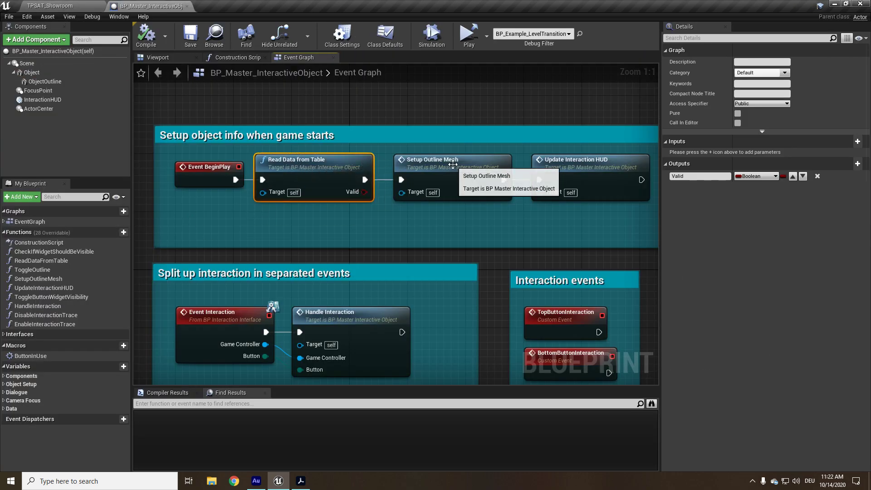
pyautogui.click(452, 164)
pyautogui.click(456, 220)
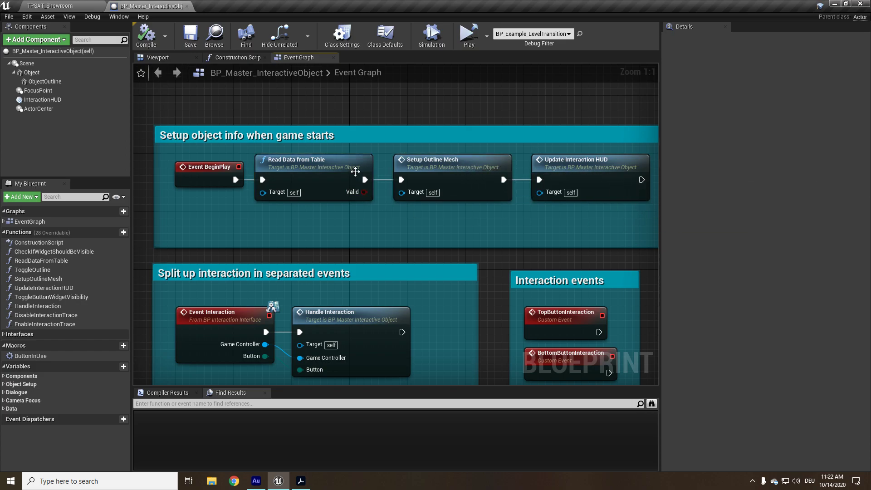
pyautogui.click(355, 171)
# Open the Handle Interaction function from the Event Interaction group and examine its button switch, button interaction calls and Add Journal Entry node.
pyautogui.moveTo(421, 309); pyautogui.dragTo(420, 144, button='right')
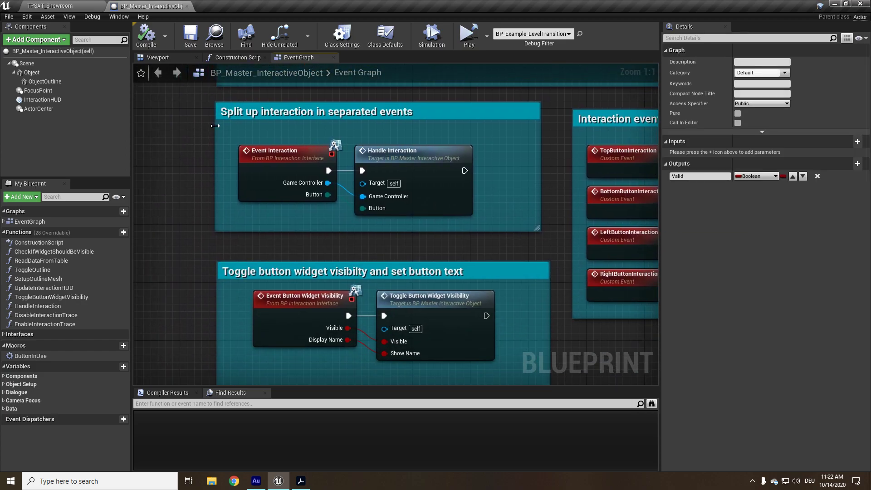
pyautogui.moveTo(215, 126); pyautogui.dragTo(463, 218)
pyautogui.doubleClick(409, 162)
pyautogui.scroll(3, 453, 200)
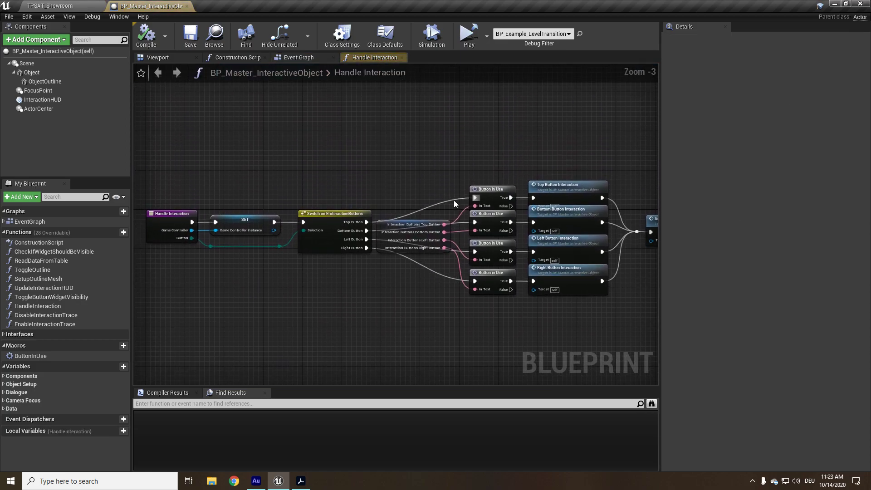
pyautogui.moveTo(400, 124); pyautogui.dragTo(480, 366)
pyautogui.scroll(-4, 281, 328)
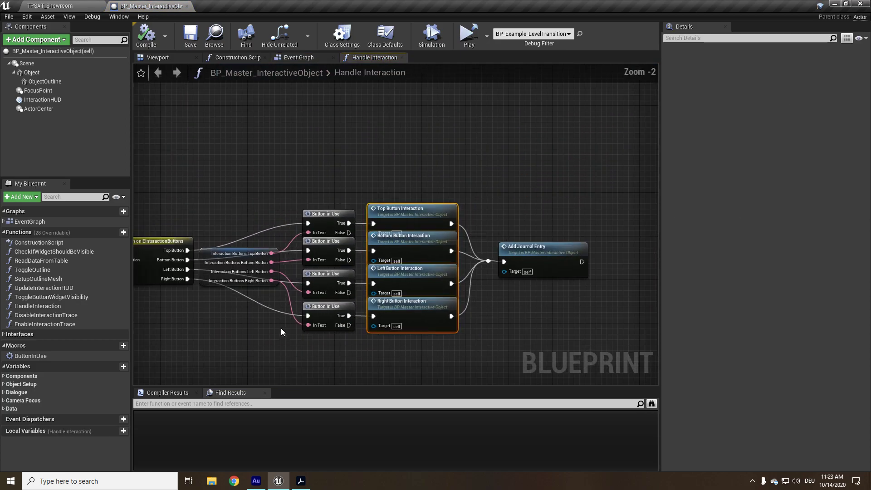
pyautogui.moveTo(281, 327); pyautogui.dragTo(492, 278, button='right')
# Close the Handle Interaction graph and look over the event groups in the master interactive object's event graph.
pyautogui.click(400, 58)
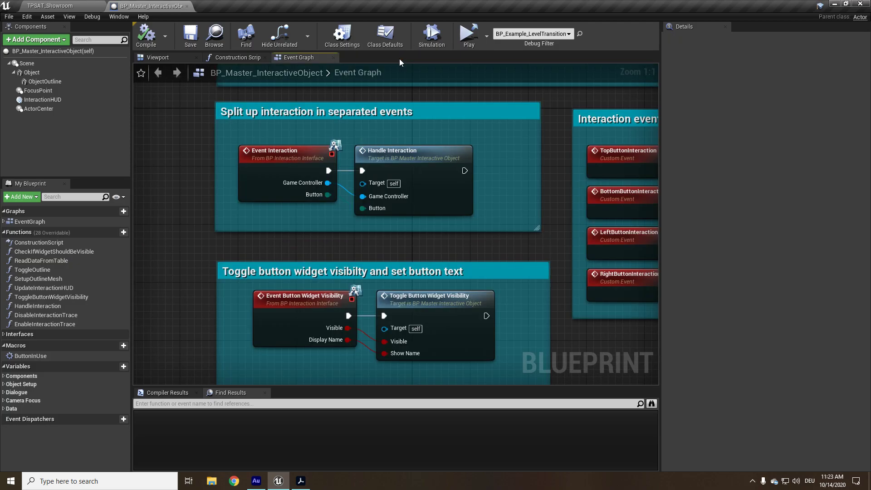
pyautogui.scroll(-4, 512, 213)
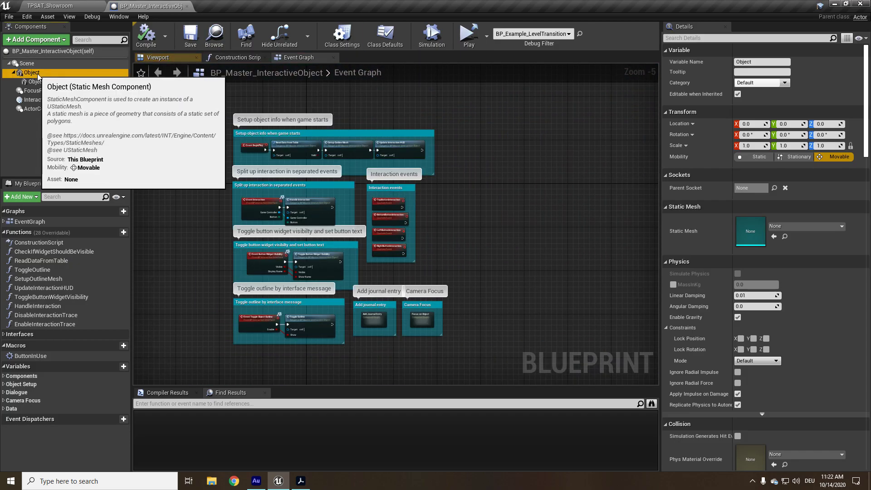
pyautogui.scroll(-5, 695, 290)
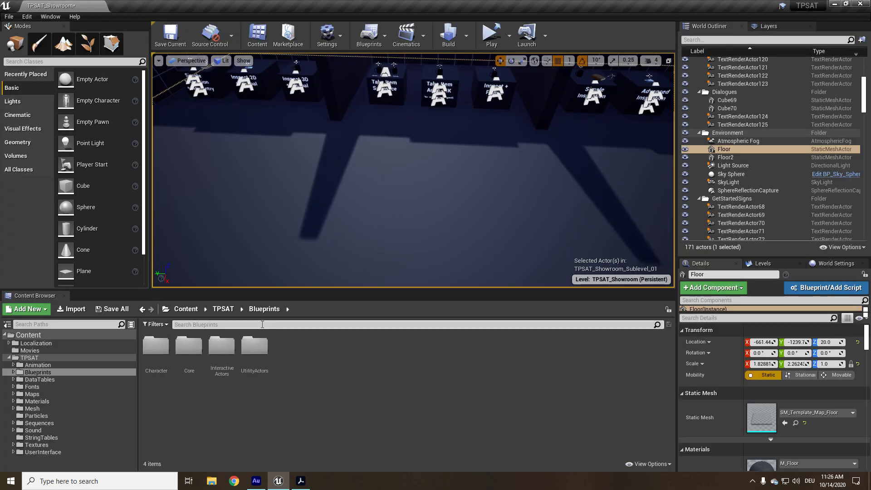
# Open the ItemData folder inside DataTables and select the ExampleRoom_Items data table.
pyautogui.click(39, 379)
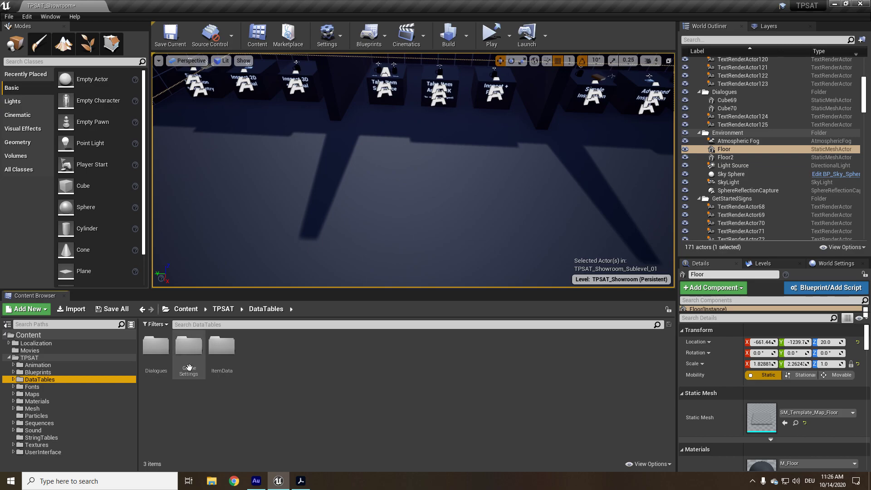
pyautogui.click(227, 353)
pyautogui.doubleClick(227, 353)
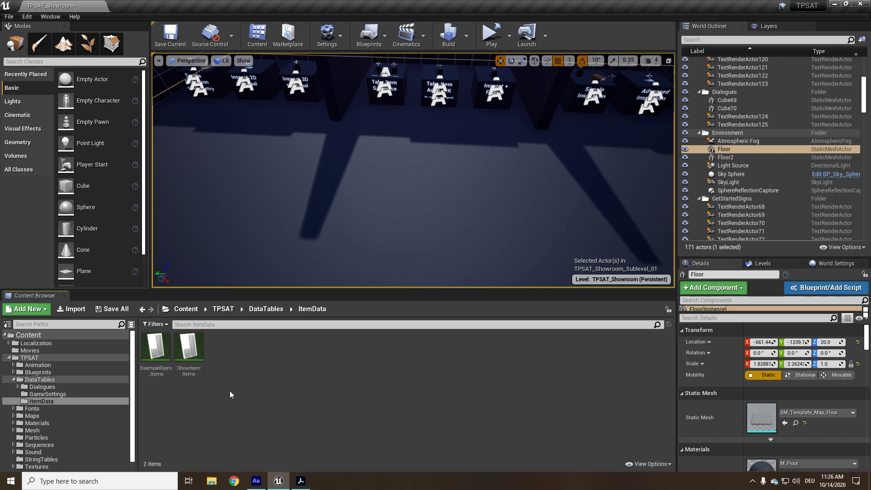
pyautogui.click(151, 362)
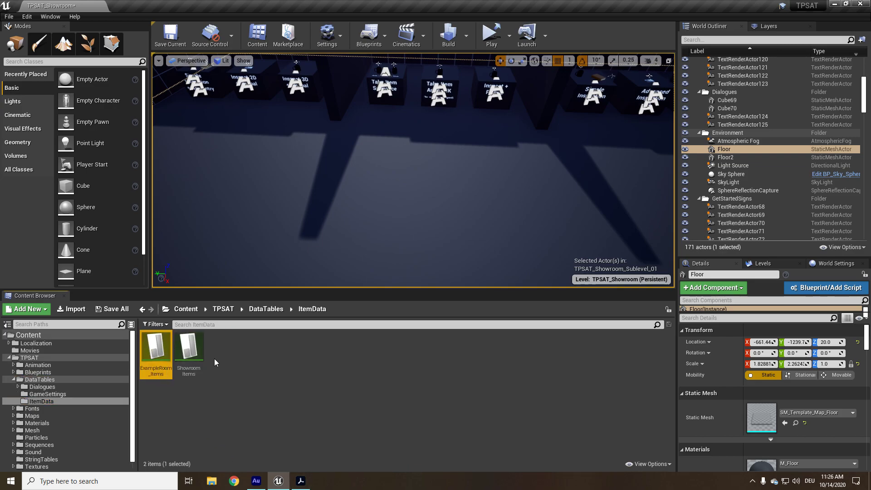
pyautogui.click(190, 357)
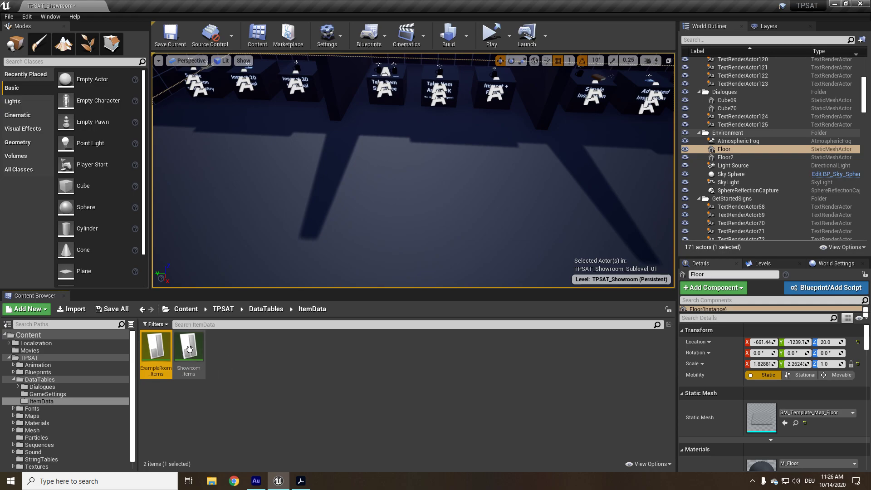
pyautogui.click(240, 412)
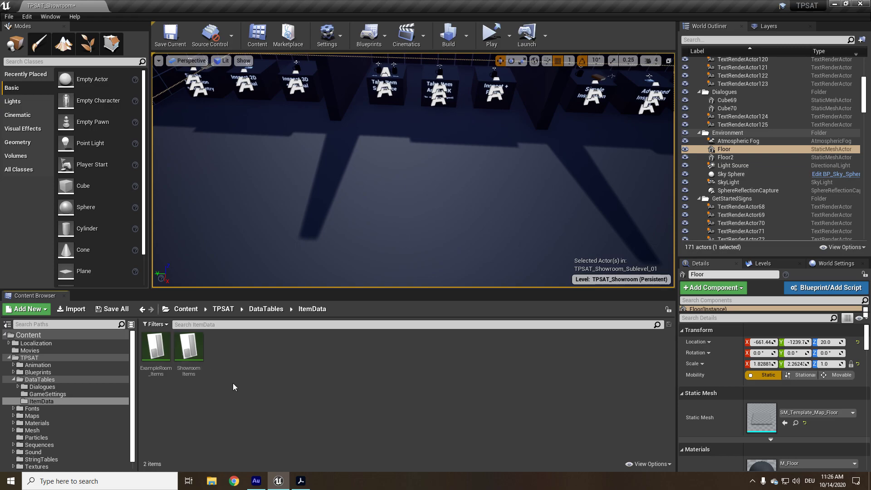
pyautogui.click(189, 348)
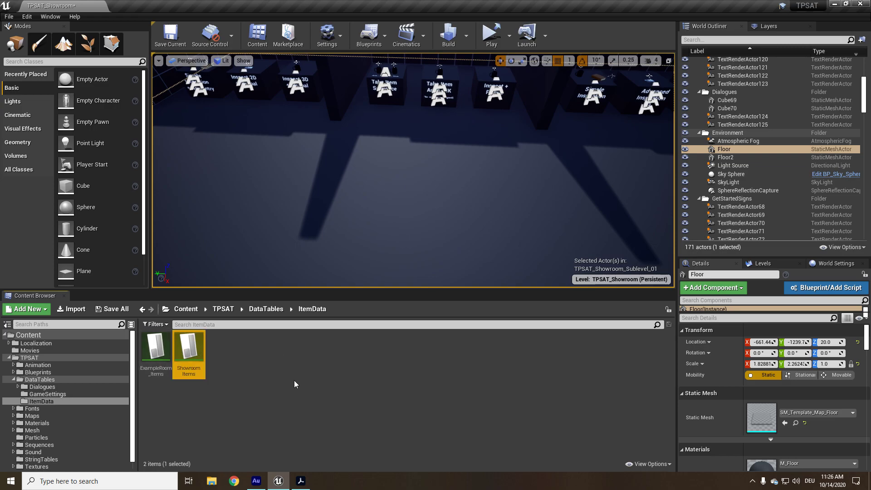
pyautogui.click(272, 374)
pyautogui.rightClick(273, 366)
pyautogui.click(261, 371)
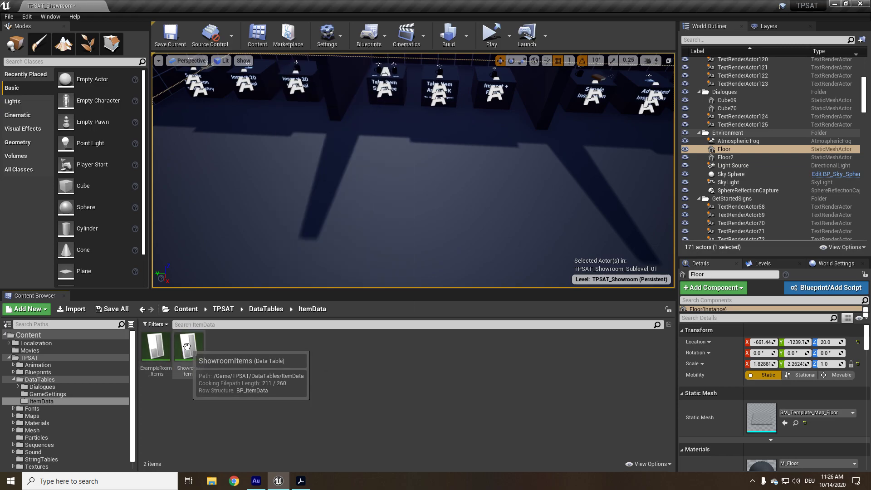
pyautogui.click(188, 347)
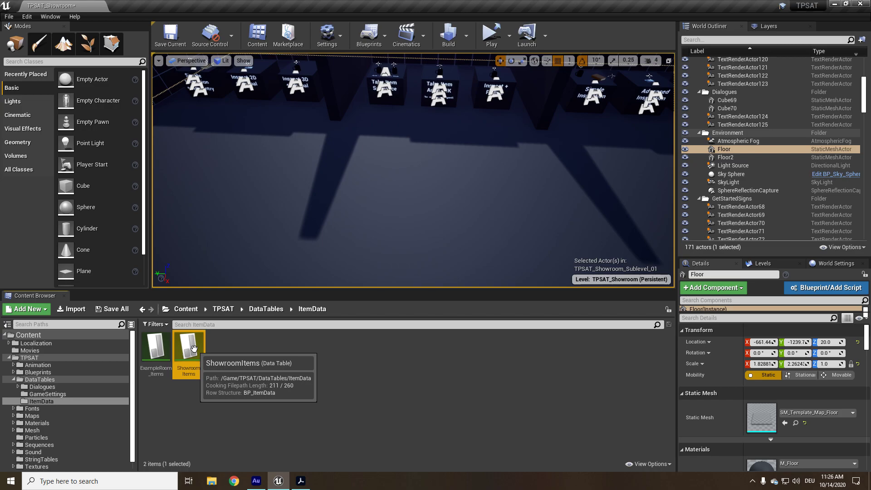
# Create a data table in the ItemData folder with the BP_ItemData row structure and name it Tutorial_Data.
pyautogui.rightClick(300, 408)
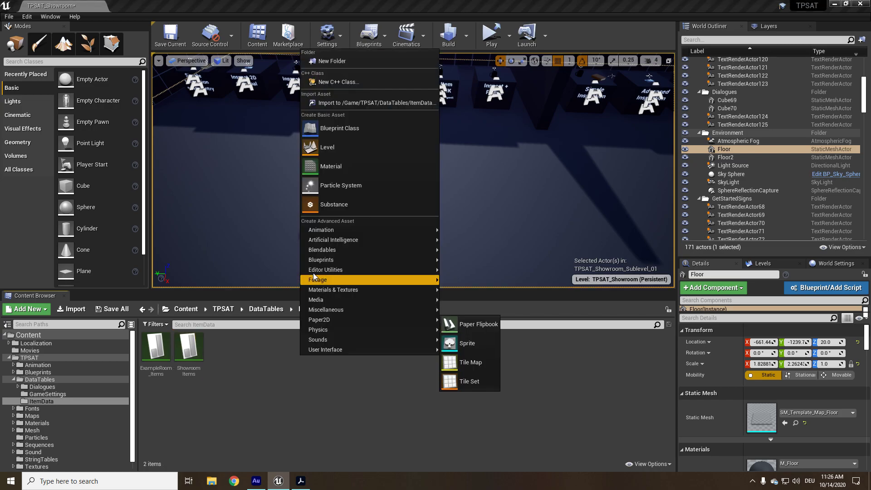
pyautogui.moveTo(344, 309)
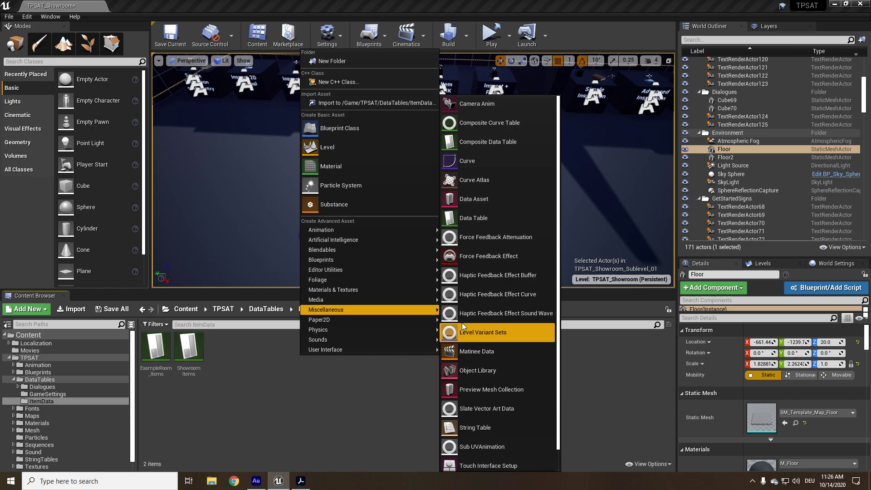
pyautogui.click(493, 219)
pyautogui.click(422, 229)
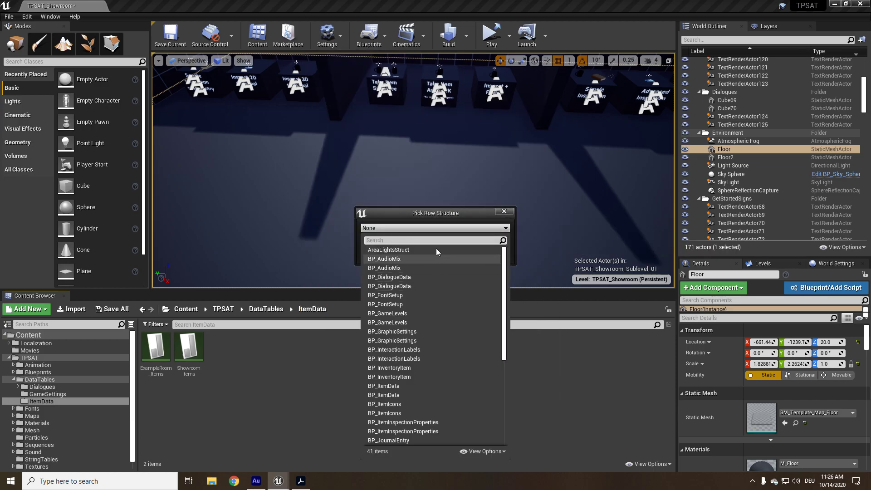
pyautogui.click(407, 385)
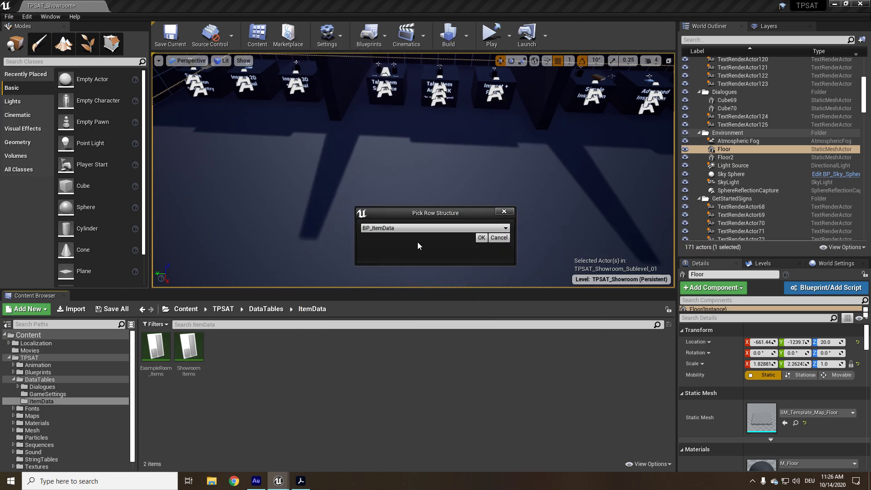
pyautogui.click(481, 237)
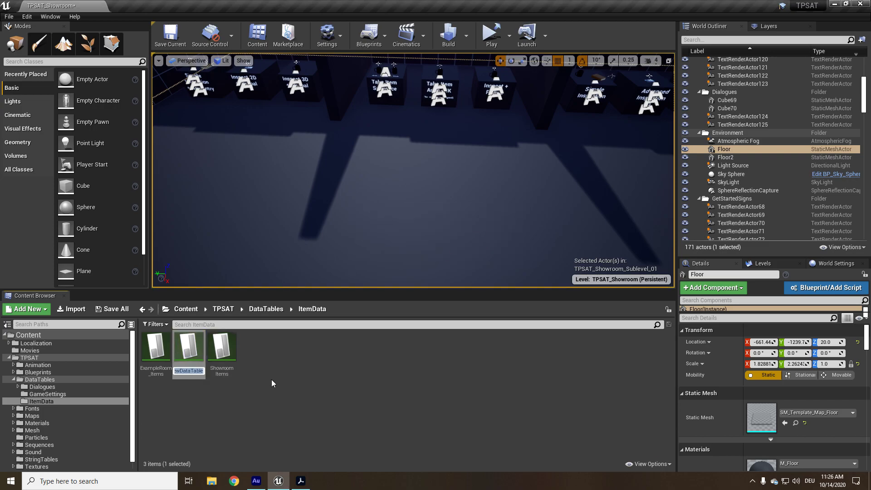
pyautogui.write('Tutorial_Data')
pyautogui.press('Return')
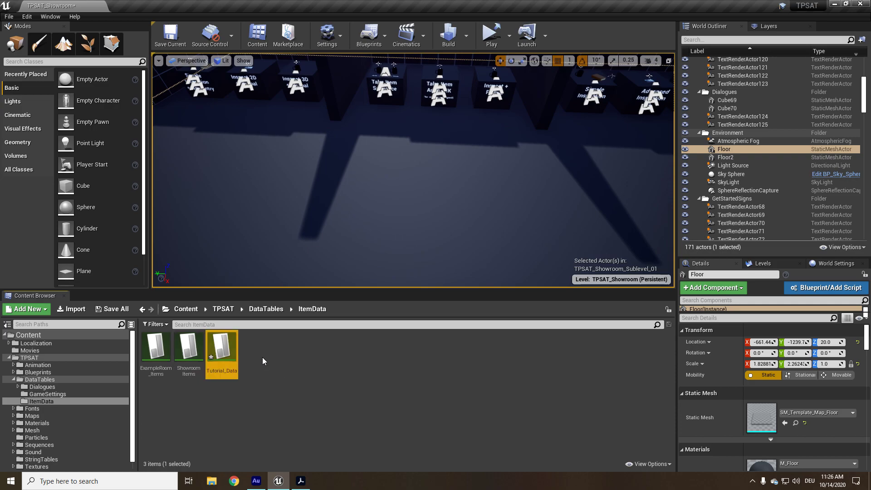
# Rename the Tutorial_Data data table to Tutorial_Items.
pyautogui.press('F2')
pyautogui.press('Right')
pyautogui.press('BackSpace')
pyautogui.press('BackSpace')
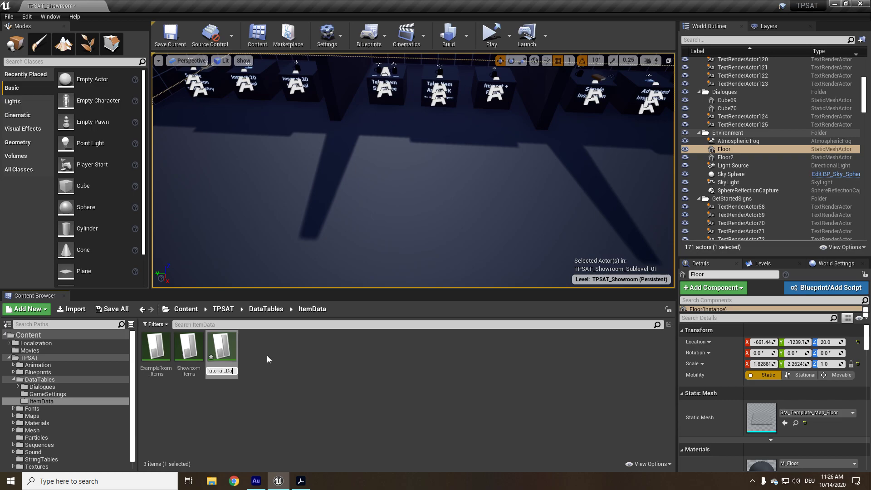
pyautogui.press('BackSpace')
pyautogui.press('BackSpace')
pyautogui.write('Items')
pyautogui.press('Return')
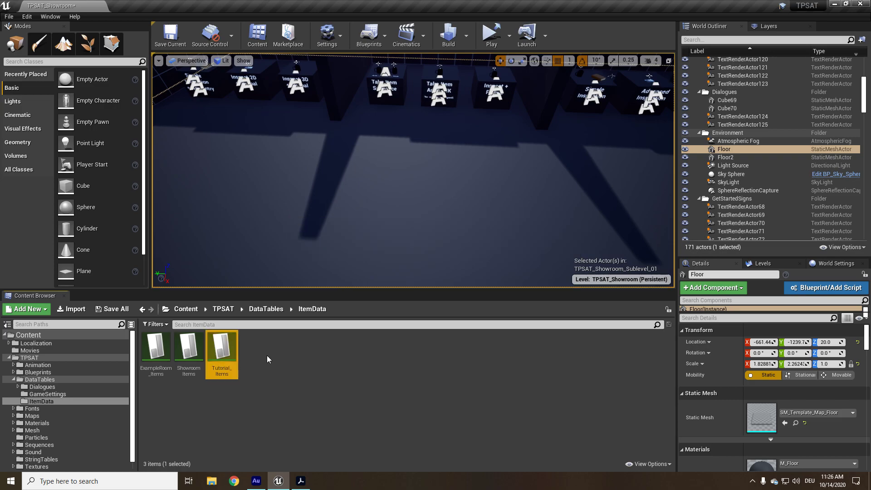
# Open the Tutorial_Items data table and add a row named Example.
pyautogui.doubleClick(222, 347)
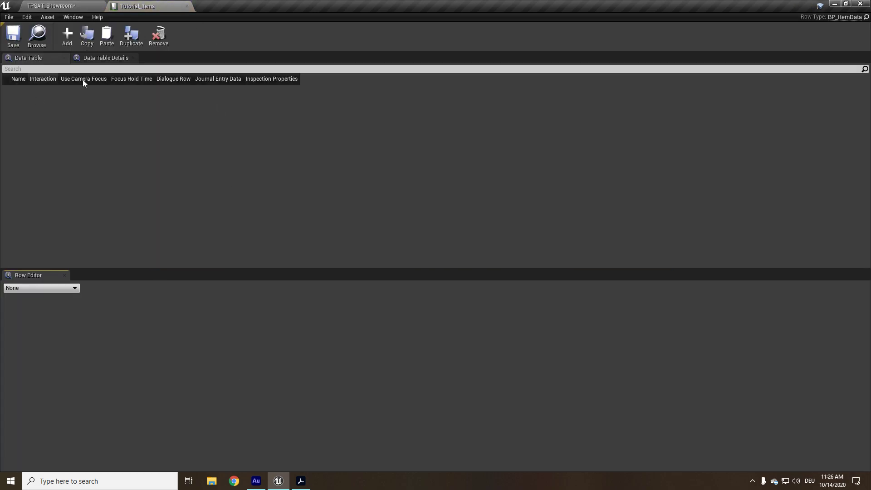
pyautogui.click(65, 35)
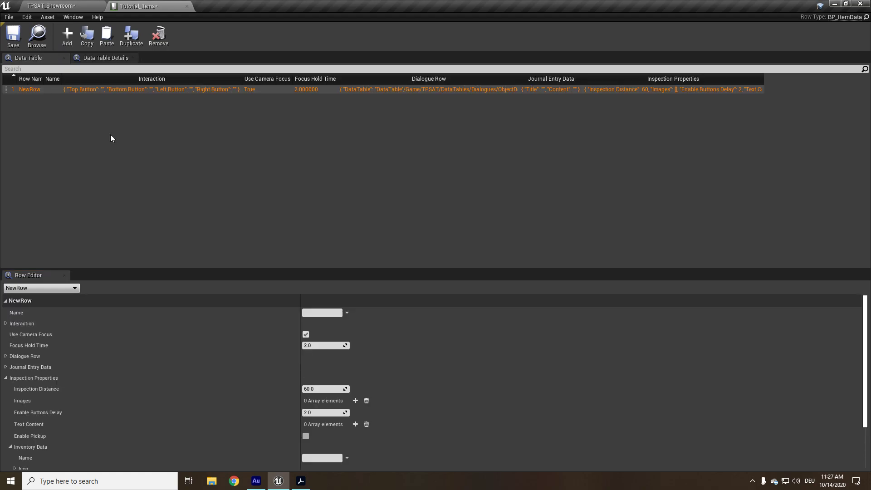
pyautogui.rightClick(26, 92)
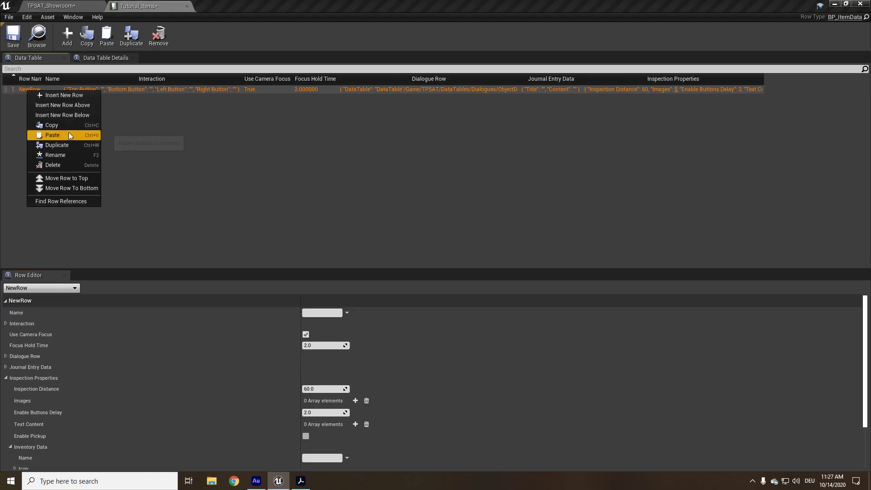
pyautogui.click(69, 156)
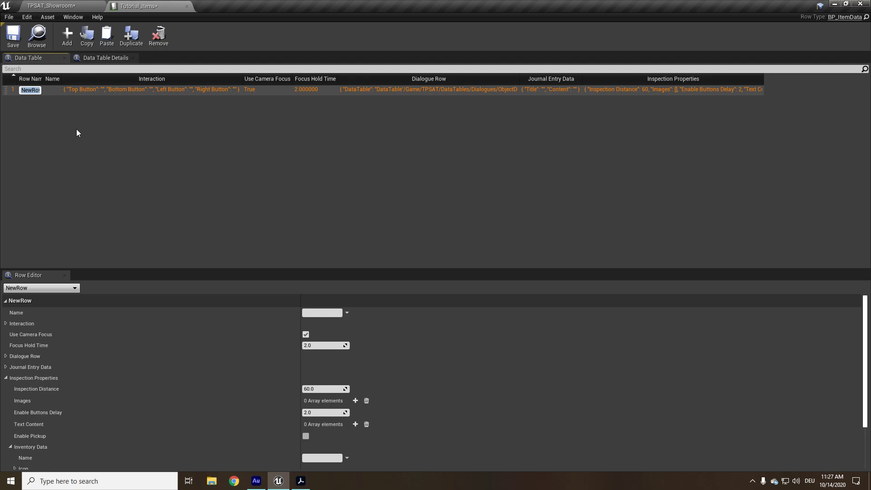
pyautogui.write('Example')
pyautogui.press('Return')
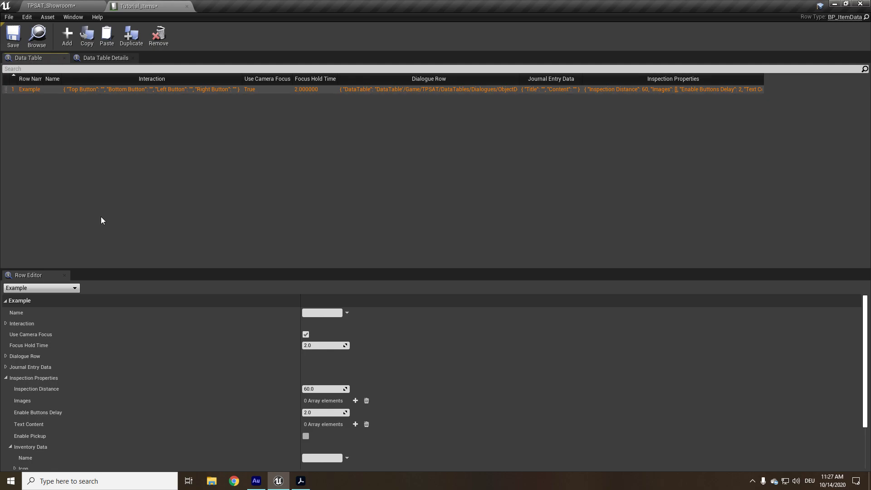
# Enlarge the row editor and check the Example row's Name field and its advanced text settings.
pyautogui.moveTo(89, 270); pyautogui.dragTo(70, 145)
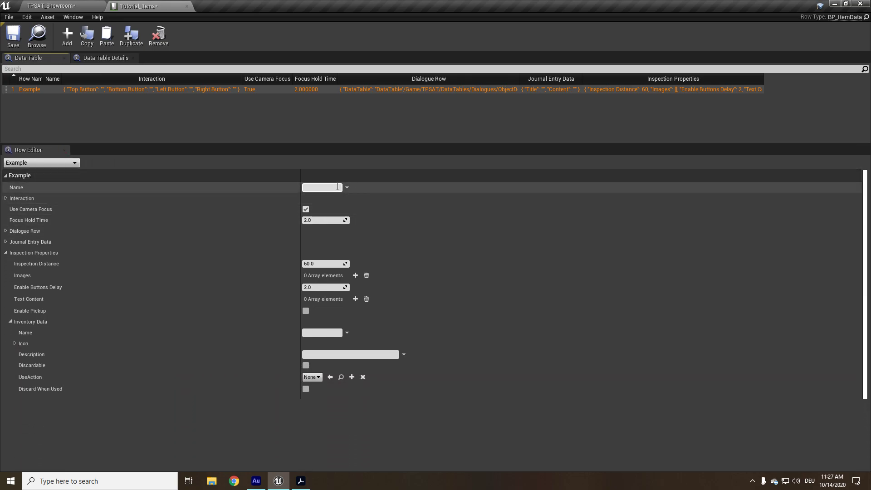
pyautogui.click(322, 187)
pyautogui.click(347, 188)
pyautogui.click(360, 189)
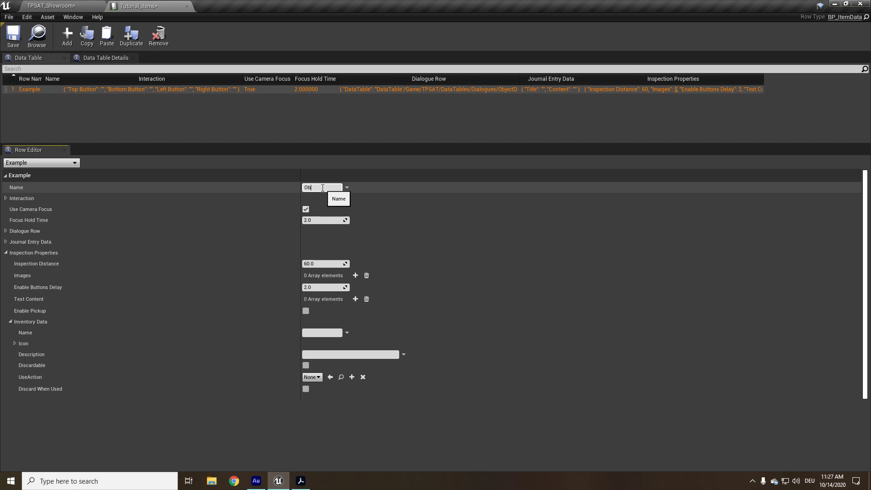
# Open TPSAT_InteractiveItems_StringTable from the StringTables folder, look over its keys and source strings, and close it.
pyautogui.click(38, 4)
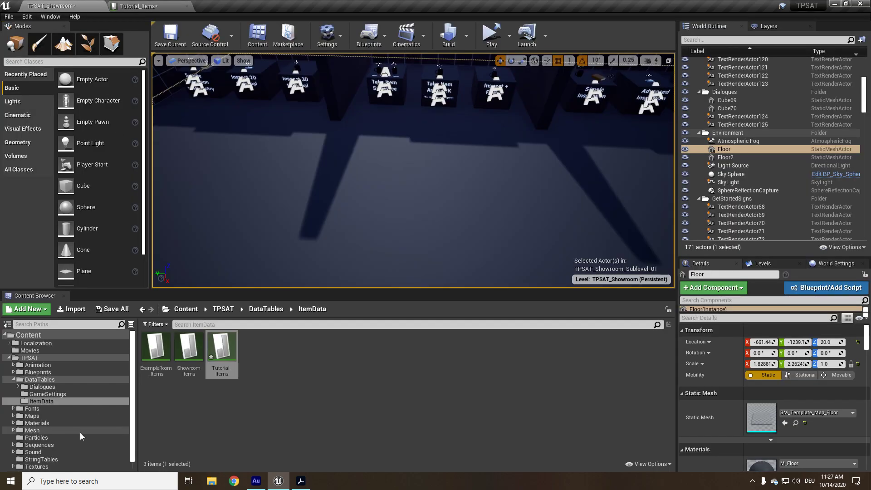
pyautogui.scroll(-1, 77, 433)
pyautogui.click(45, 451)
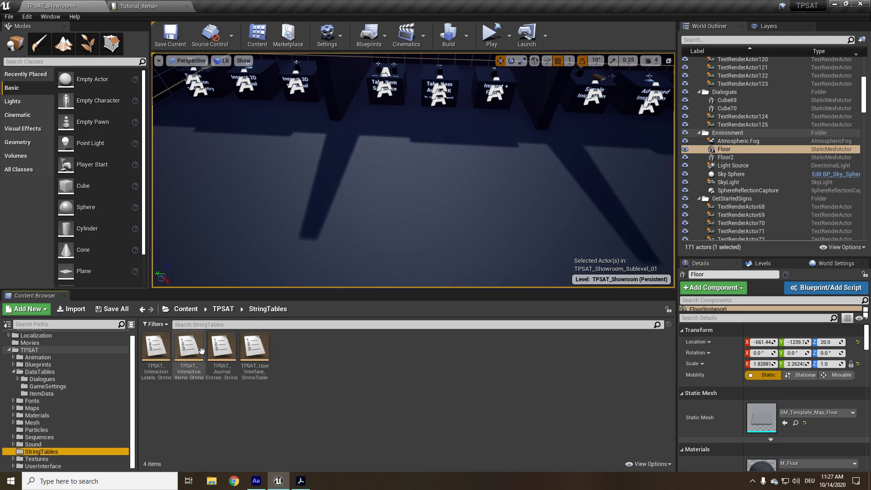
pyautogui.click(200, 356)
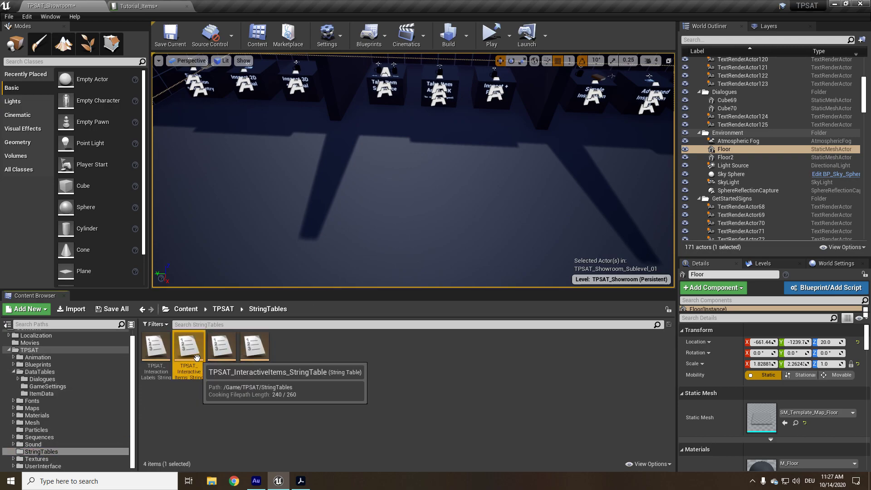
pyautogui.doubleClick(199, 361)
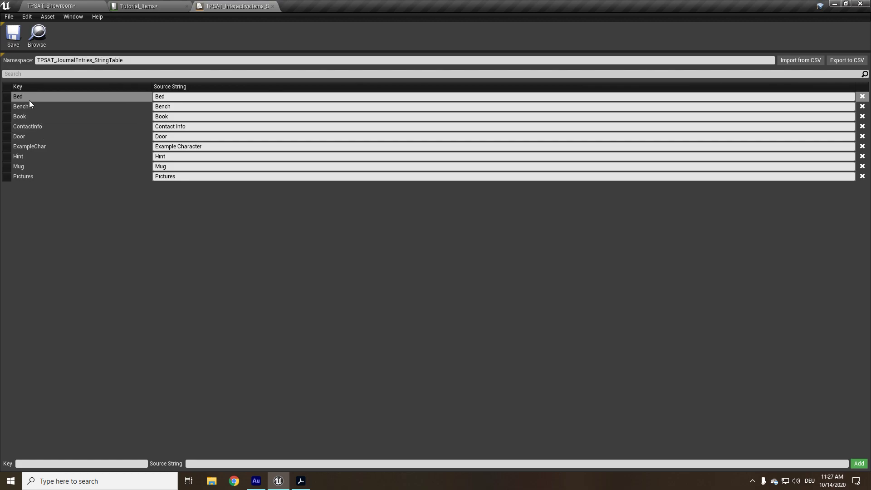
pyautogui.click(22, 119)
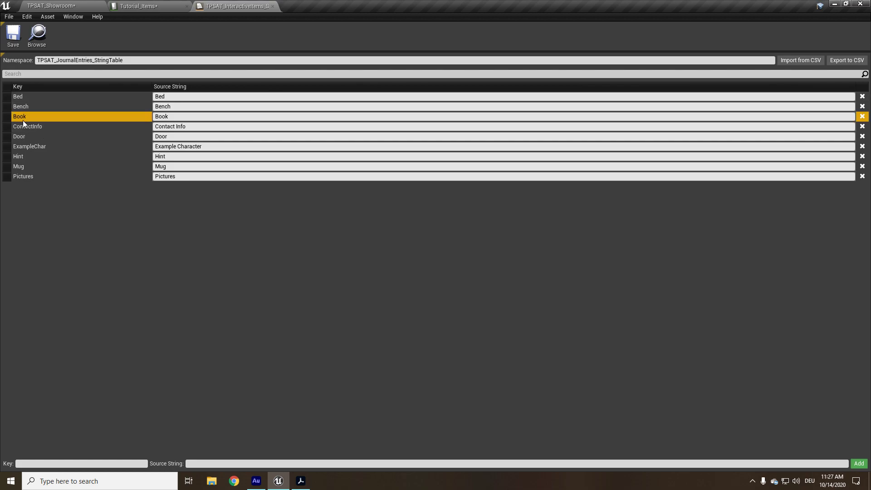
pyautogui.click(272, 6)
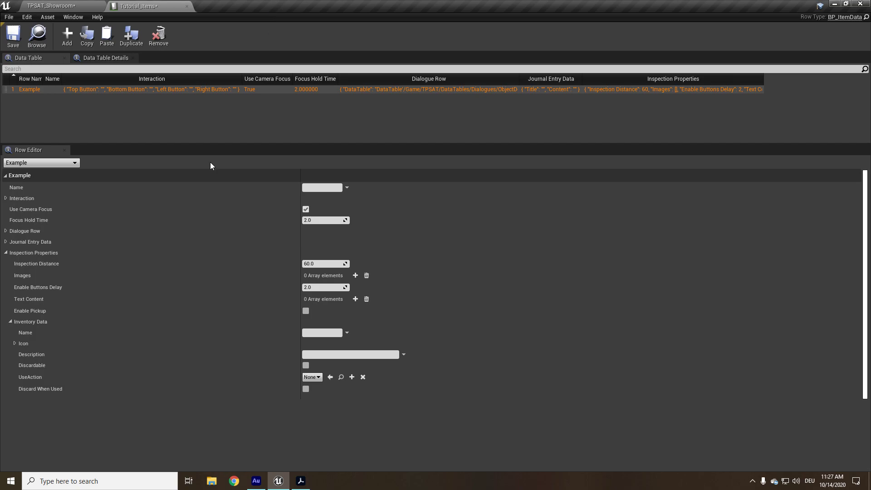
# Link the Example row's Name to the Mug key of TPSAT_InteractiveItems_StringTable.
pyautogui.click(347, 187)
pyautogui.click(411, 260)
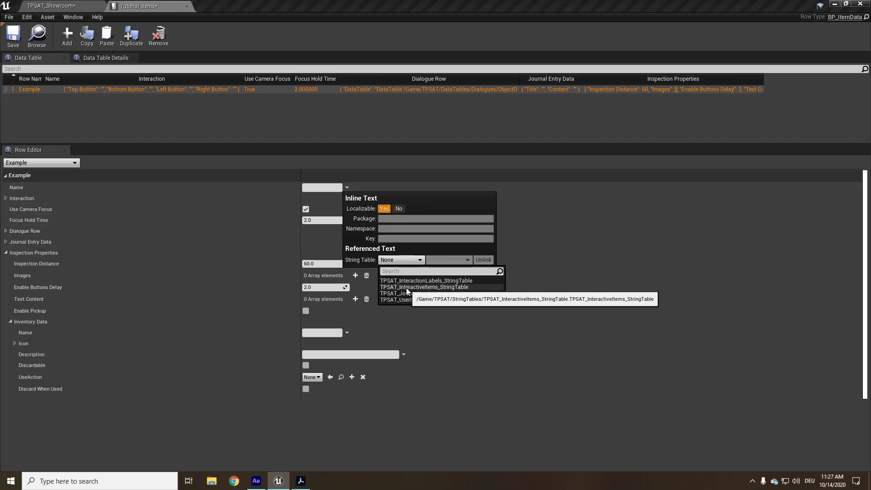
pyautogui.click(461, 288)
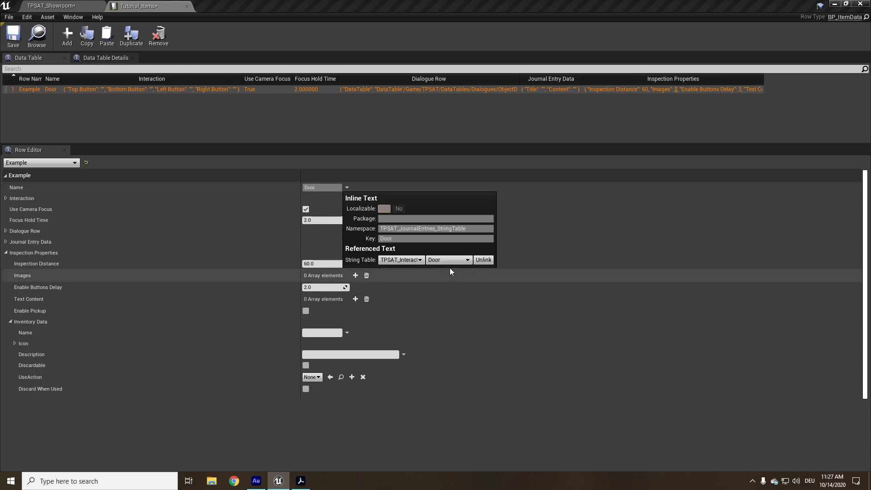
pyautogui.click(449, 260)
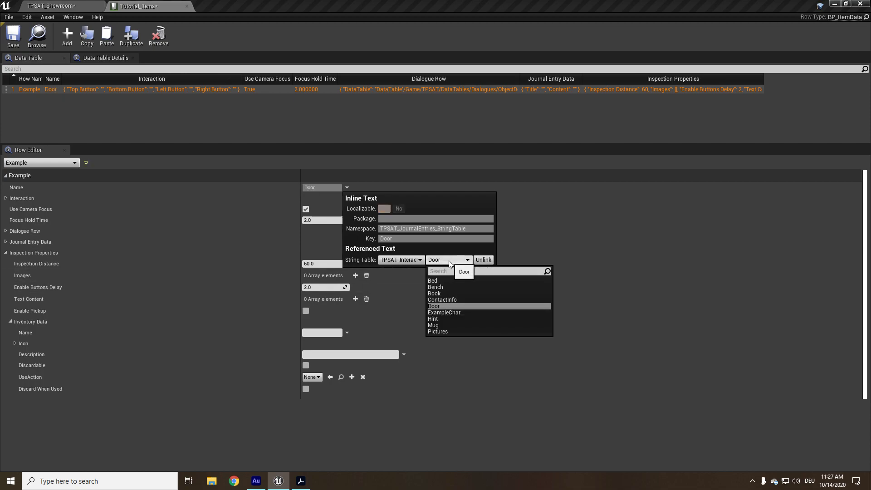
pyautogui.click(442, 325)
pyautogui.click(322, 192)
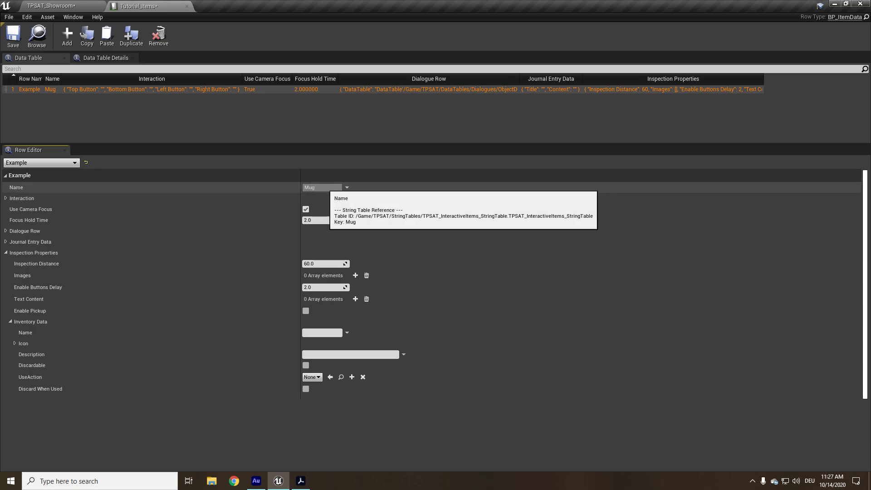
# Unlink the Example row's Name from the string table and set it to Example Item.
pyautogui.click(347, 188)
pyautogui.click(483, 260)
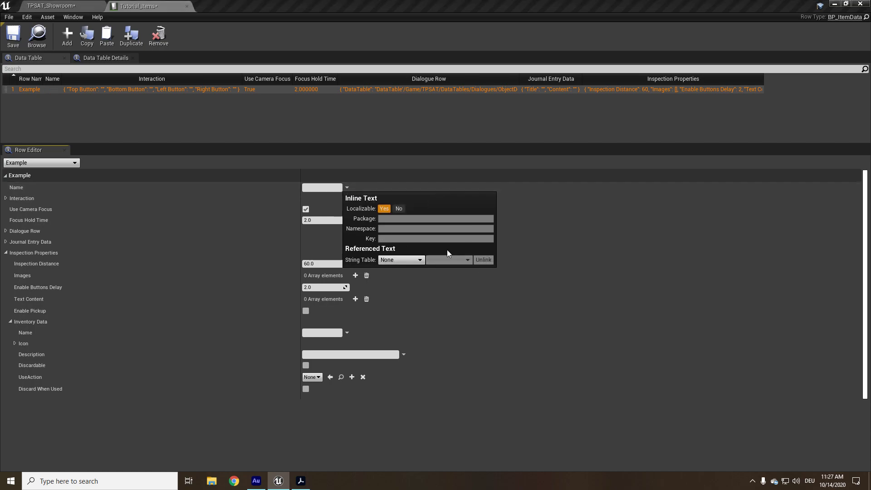
pyautogui.click(354, 192)
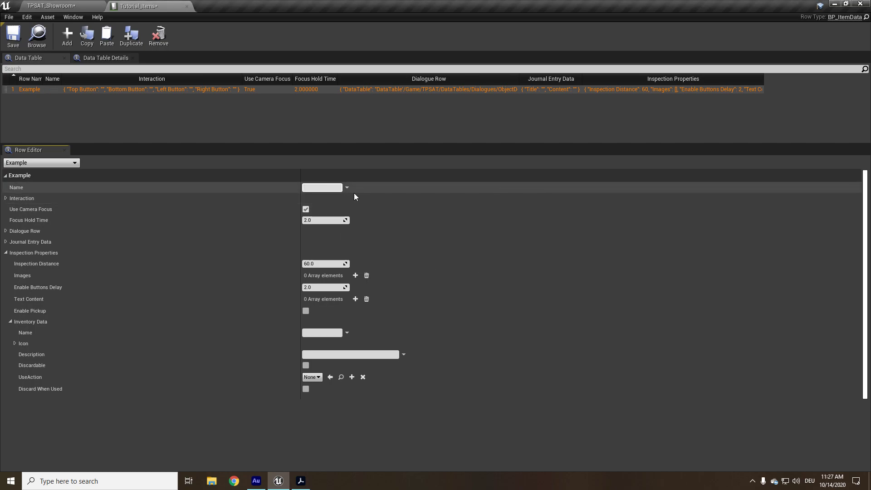
pyautogui.write('Example Item')
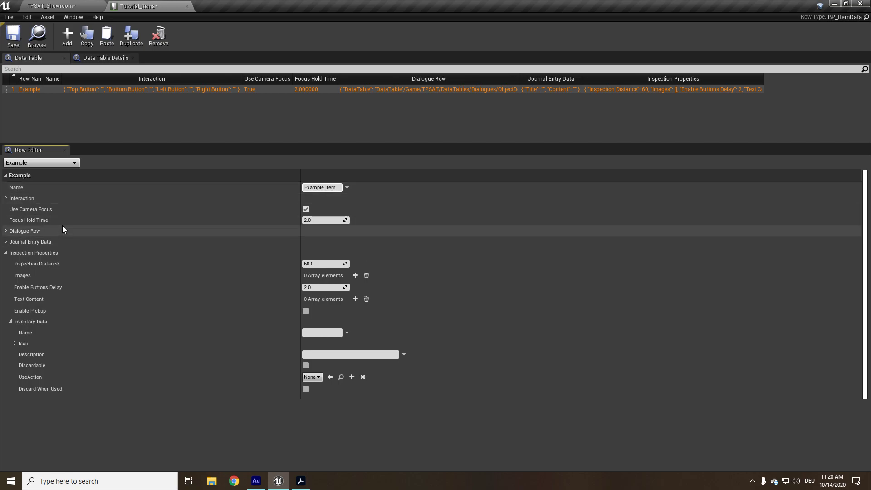
# Link the Example row's Top Button interaction text to the Item_Interaction_Look key of TPSAT_InteractionLabels_StringTable.
pyautogui.click(3, 200)
pyautogui.click(6, 198)
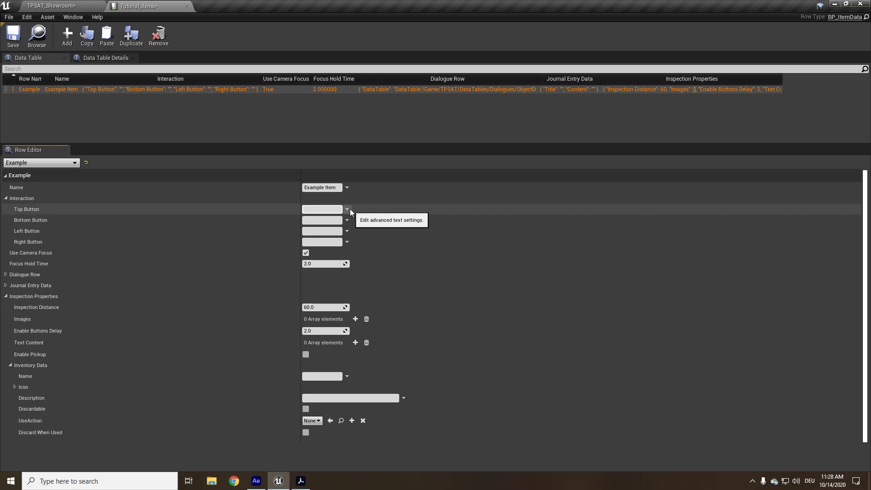
pyautogui.write('Look')
pyautogui.hotkey('ctrl', 'a')
pyautogui.press('BackSpace')
pyautogui.click(348, 209)
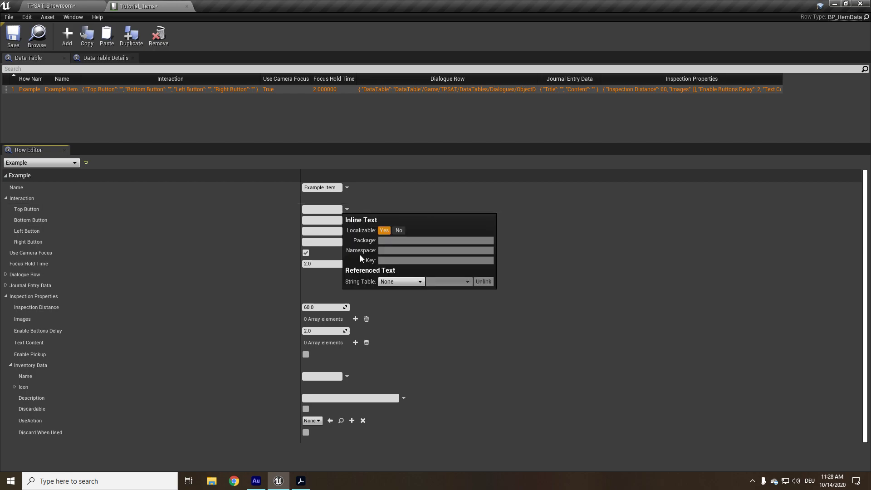
pyautogui.click(404, 282)
pyautogui.click(447, 309)
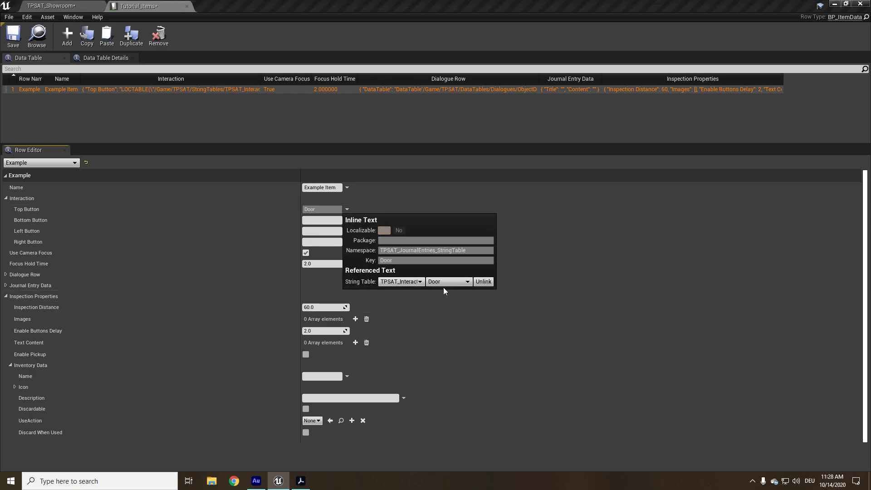
pyautogui.click(443, 282)
pyautogui.click(435, 296)
pyautogui.click(401, 282)
pyautogui.click(429, 307)
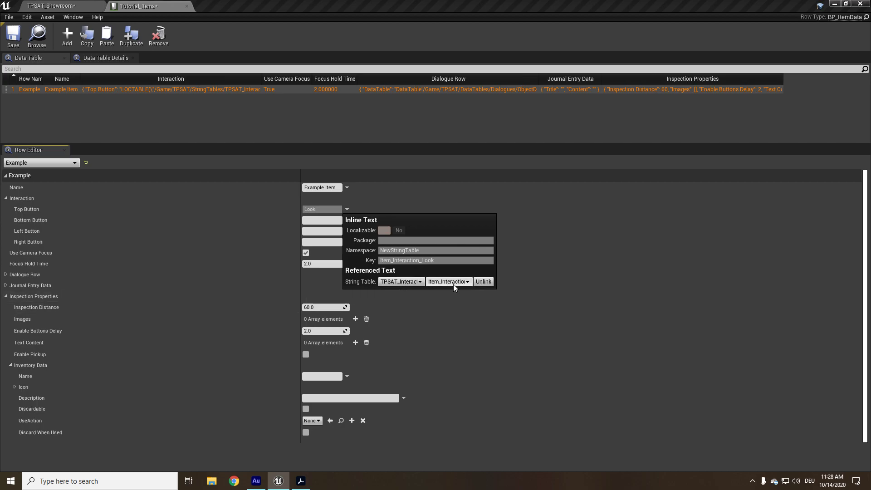
pyautogui.click(448, 281)
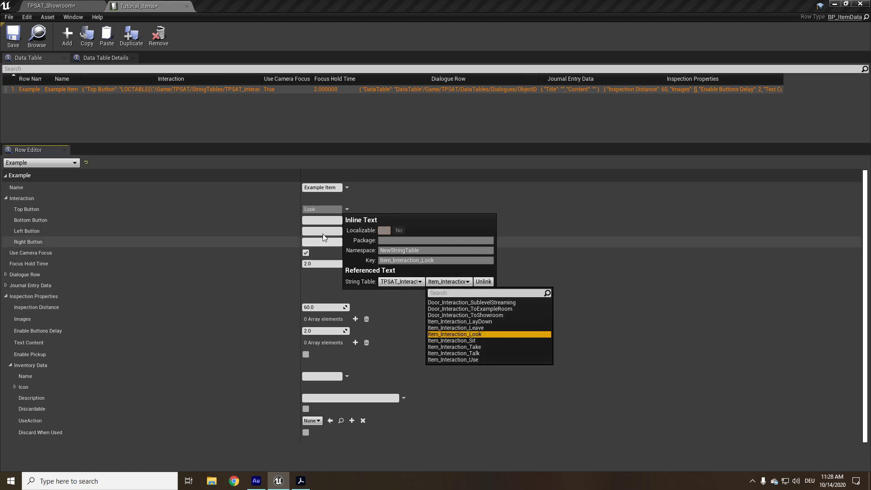
pyautogui.click(320, 220)
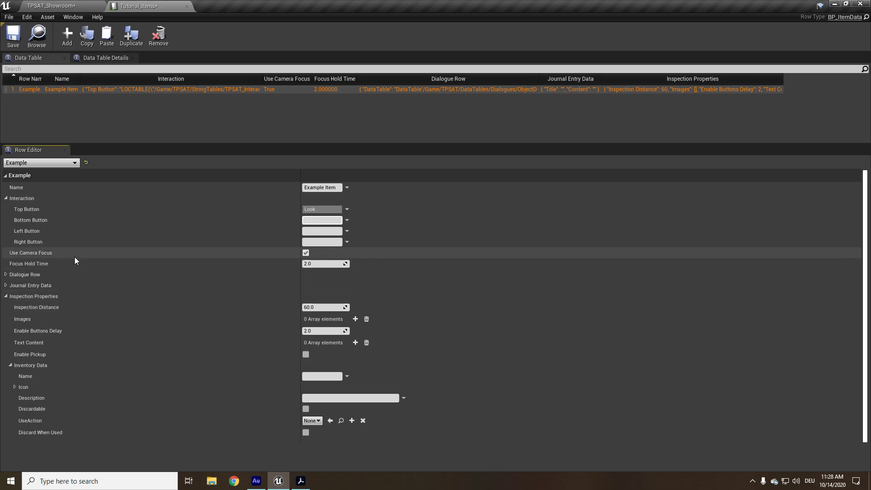
# Look over the Example row's Use Camera Focus, Dialogue Row and Journal Entry Data settings.
pyautogui.click(306, 253)
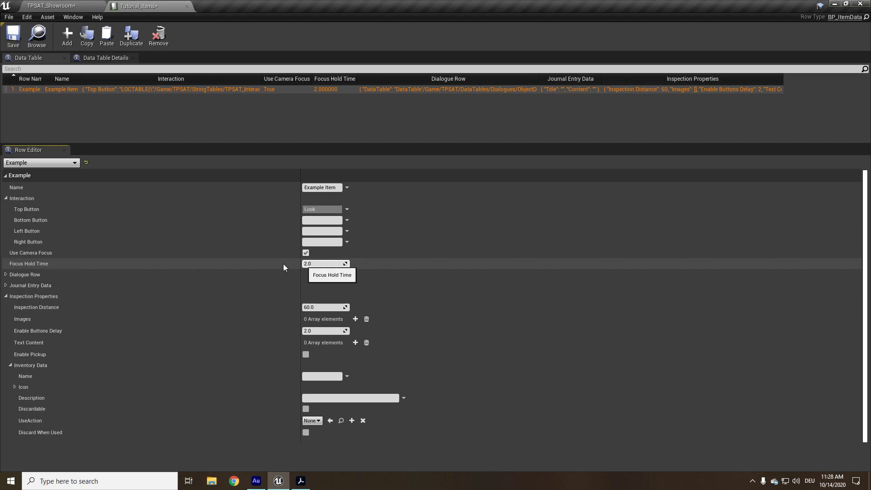
pyautogui.click(5, 199)
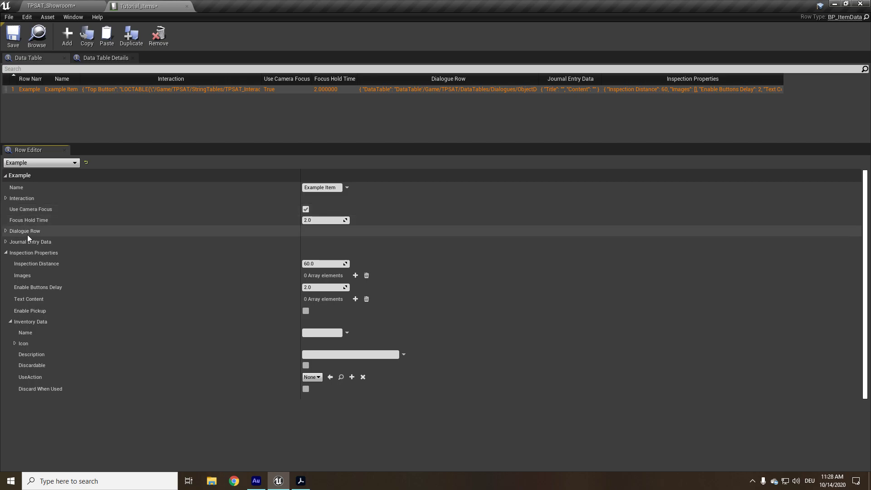
pyautogui.click(6, 231)
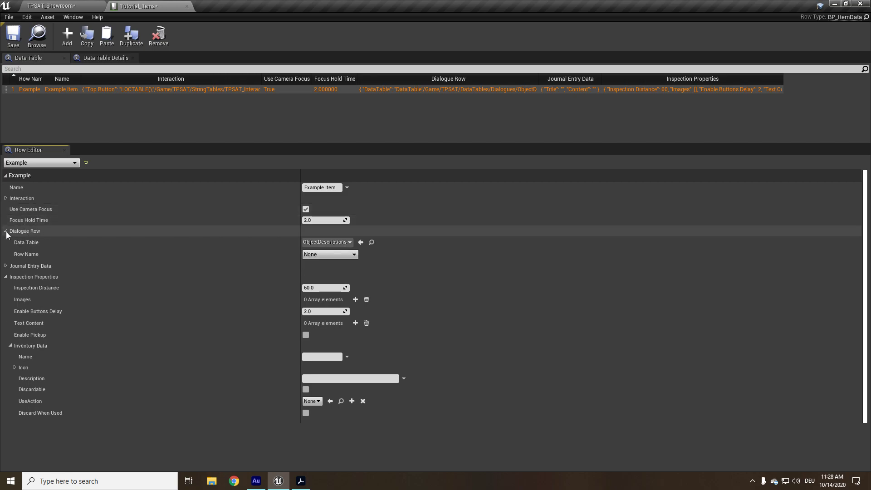
pyautogui.click(317, 242)
pyautogui.click(292, 265)
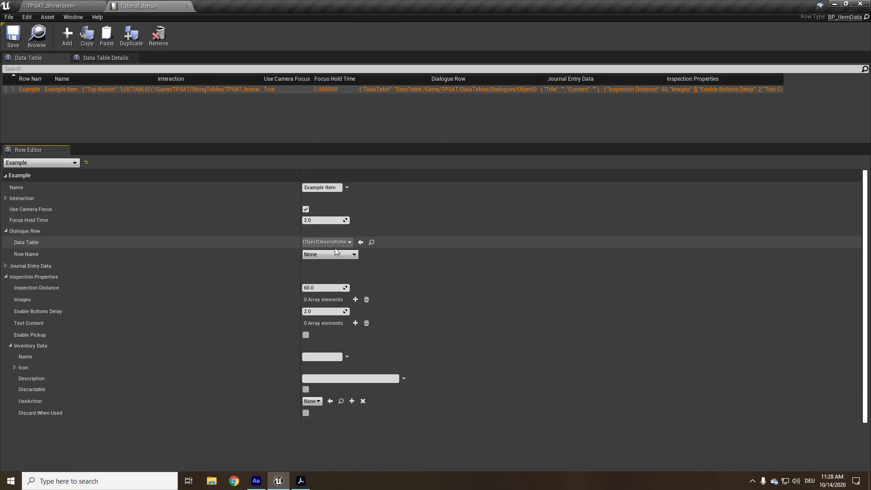
pyautogui.click(7, 231)
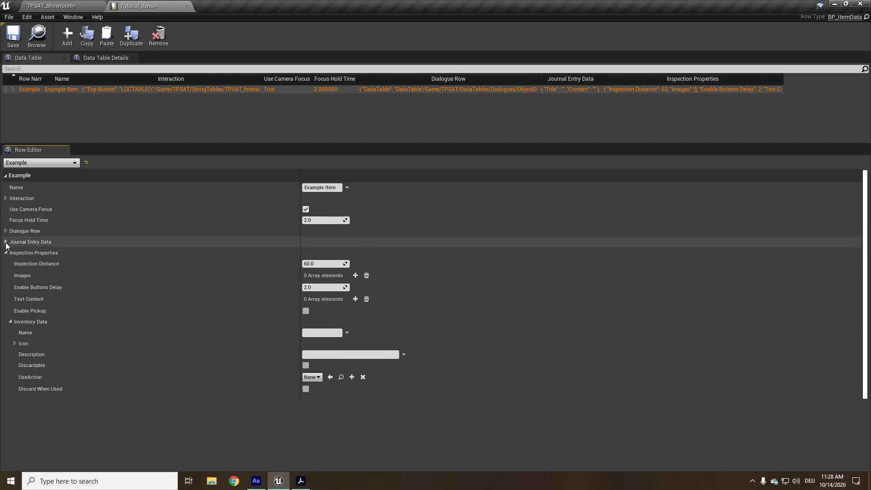
pyautogui.click(6, 242)
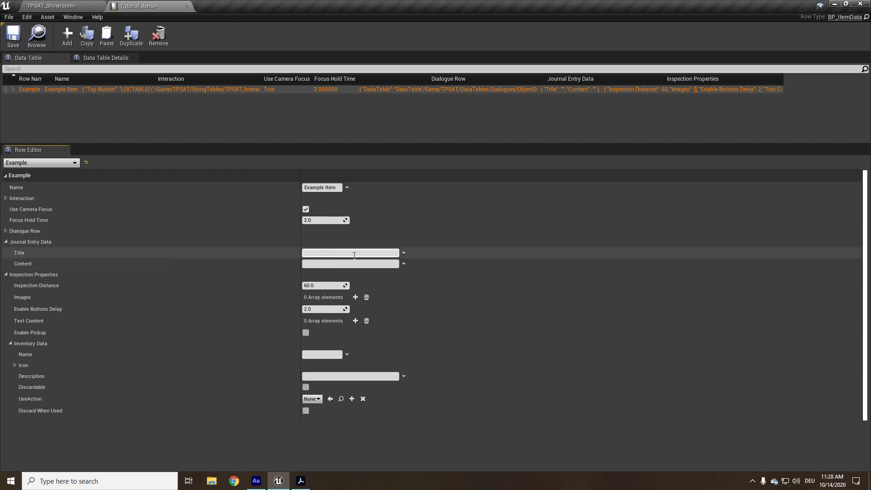
pyautogui.click(6, 242)
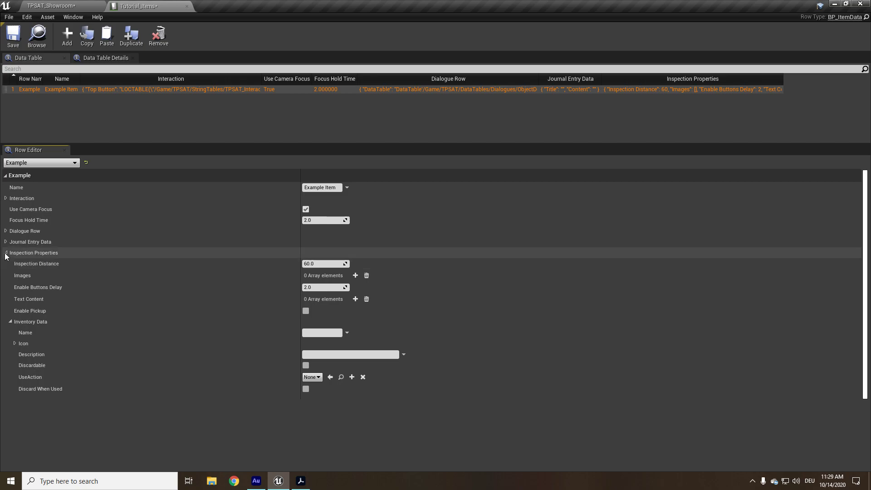
# Check the Example row's Inspection Properties and Inventory Data, and collapse both groups.
pyautogui.click(33, 252)
pyautogui.click(34, 252)
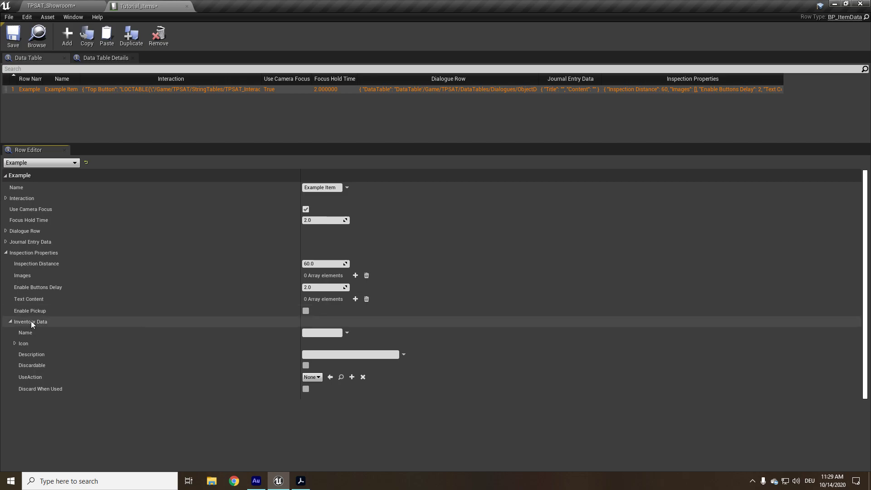
pyautogui.moveTo(39, 323)
pyautogui.click(10, 322)
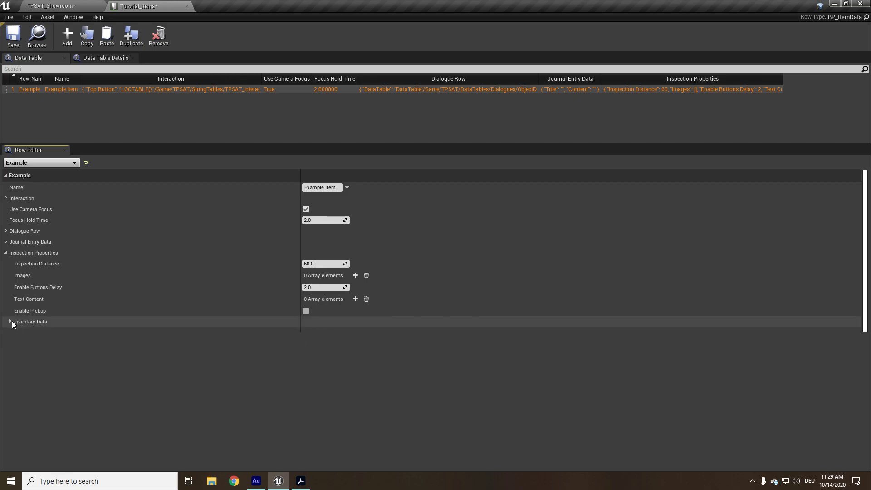
pyautogui.click(6, 252)
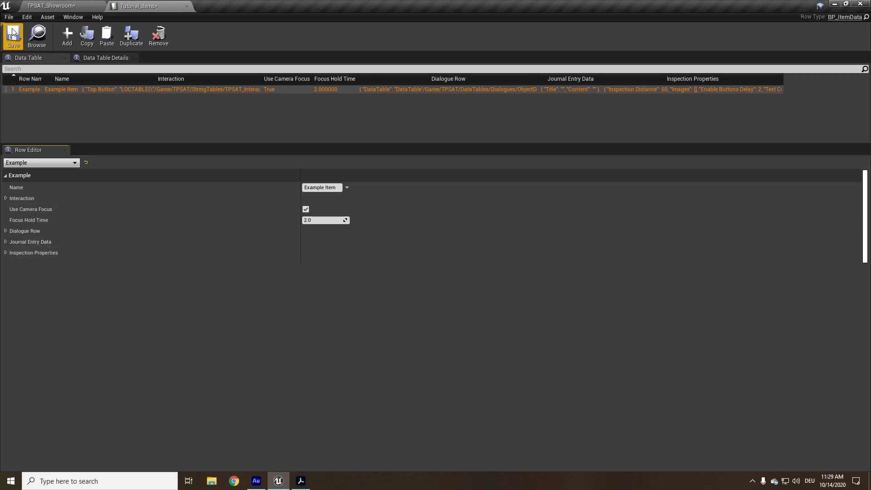
# Save the Tutorial_Items data table.
pyautogui.rightClick(67, 91)
pyautogui.click(309, 170)
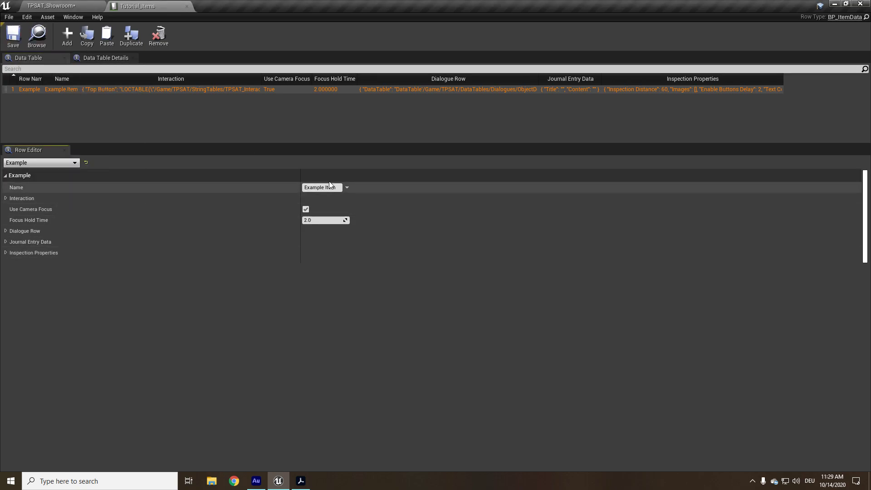
pyautogui.click(6, 199)
pyautogui.click(6, 198)
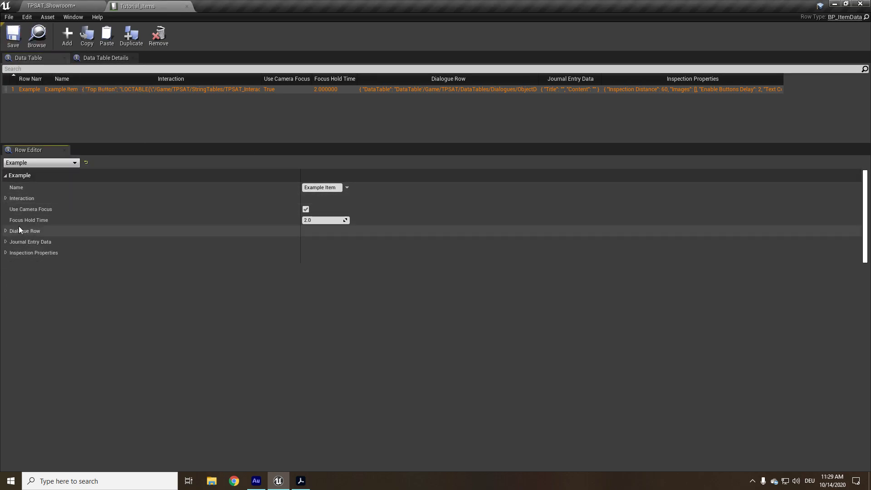
# Place a BP_Example_SimpleInteraction actor from Blueprints/InteractiveActors on the floor of the TPSAT_Showroom level.
pyautogui.click(58, 5)
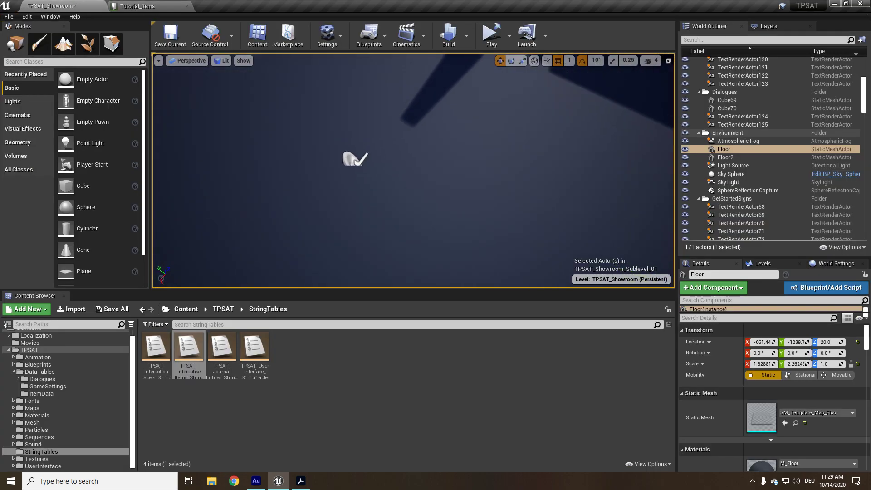
pyautogui.click(53, 365)
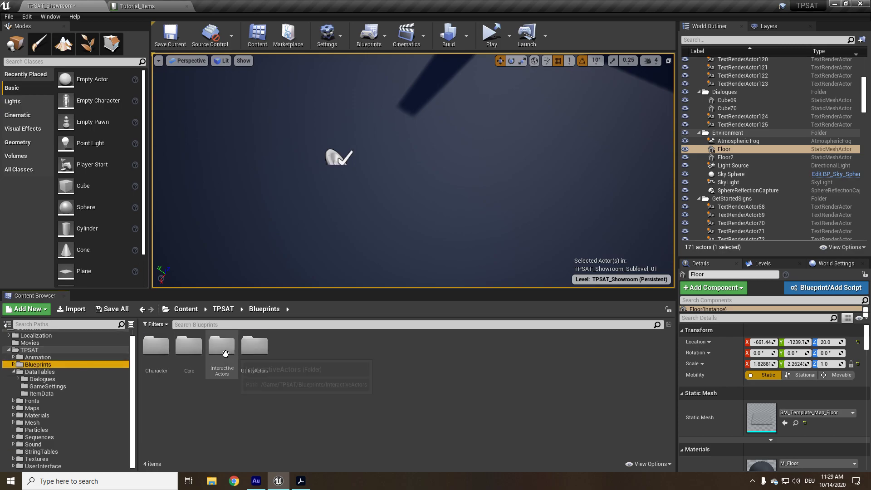
pyautogui.doubleClick(223, 367)
pyautogui.moveTo(320, 347); pyautogui.dragTo(375, 196)
pyautogui.moveTo(376, 197); pyautogui.dragTo(429, 133, button='right')
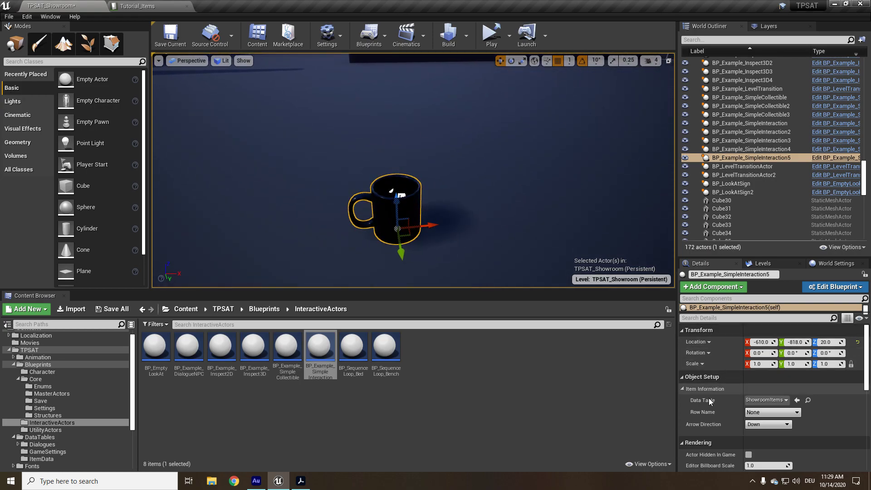
# Set the placed mug actor's Item Information to the Tutorial_Items data table and its Example row.
pyautogui.click(773, 414)
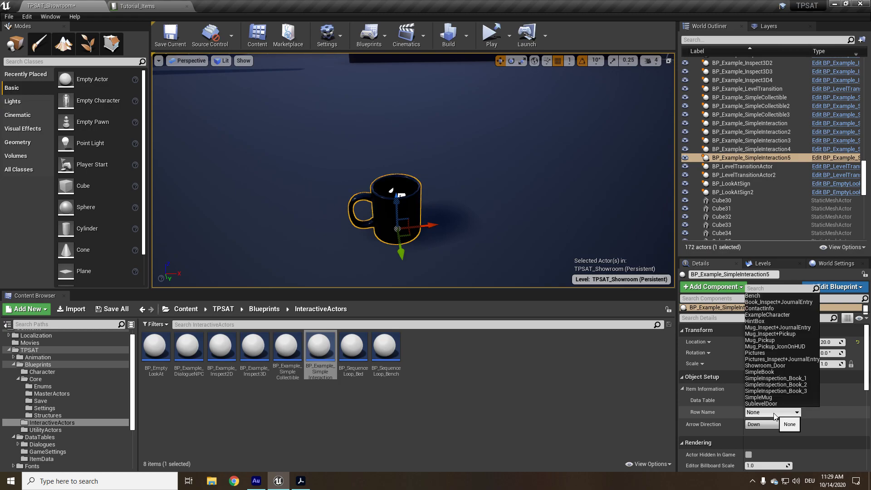
pyautogui.click(774, 413)
pyautogui.click(765, 398)
pyautogui.click(766, 397)
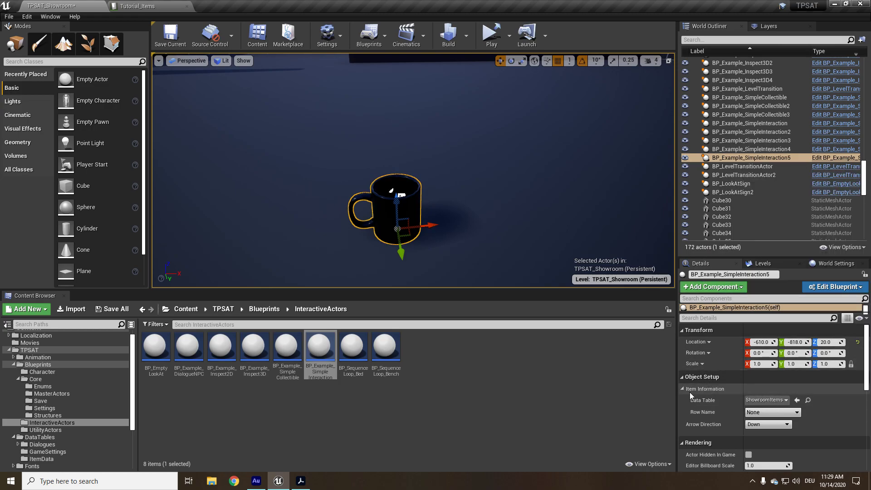
pyautogui.click(766, 400)
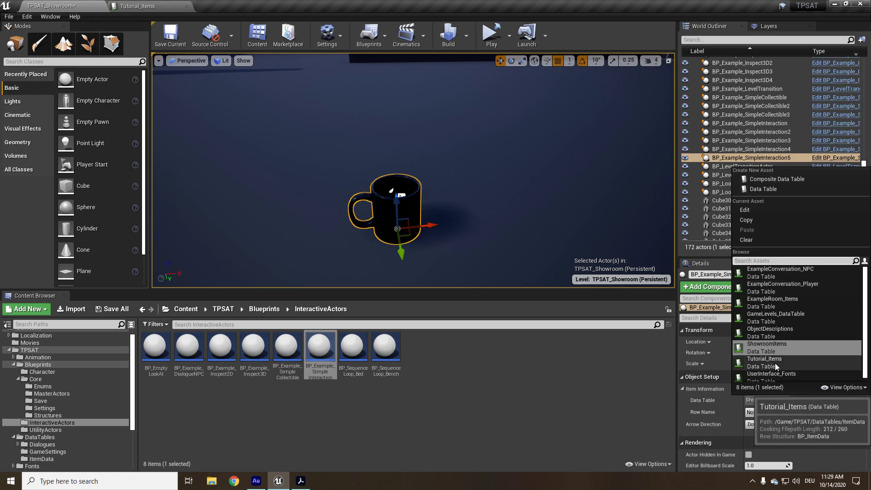
pyautogui.click(796, 363)
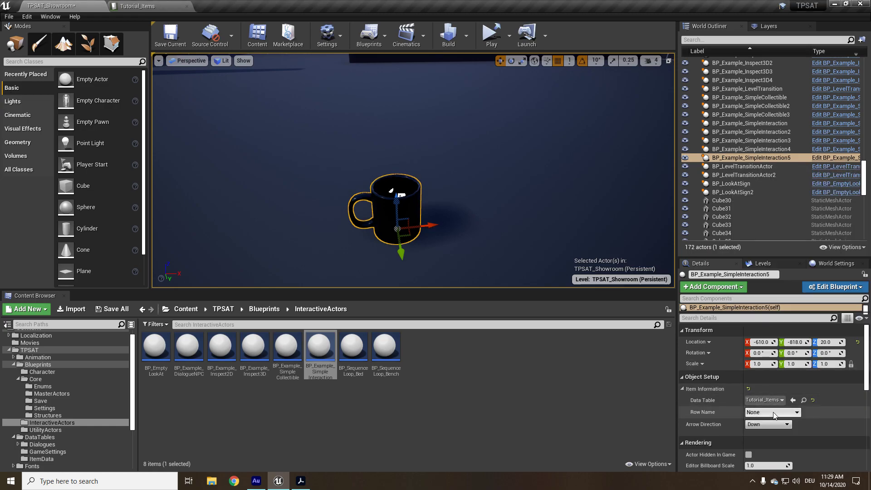
pyautogui.click(764, 428)
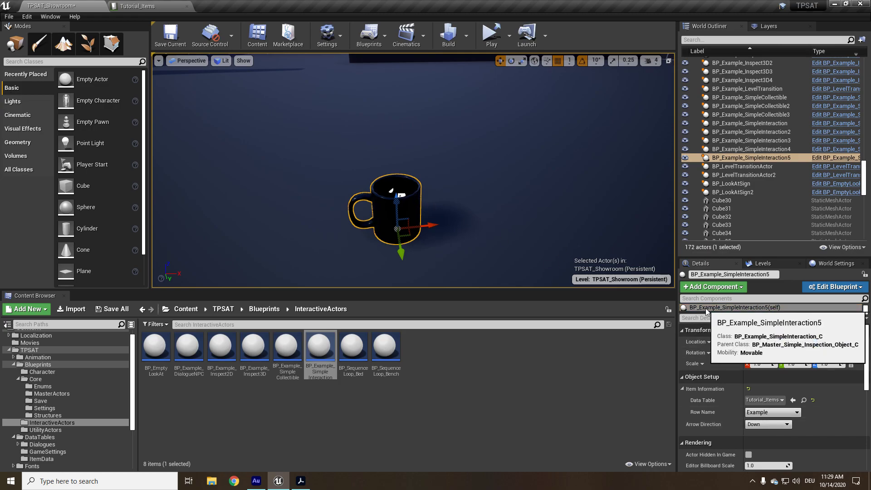
# Assign the SM_Bush static mesh to the placed actor's Object component.
pyautogui.scroll(-5, 731, 426)
pyautogui.scroll(5, 722, 412)
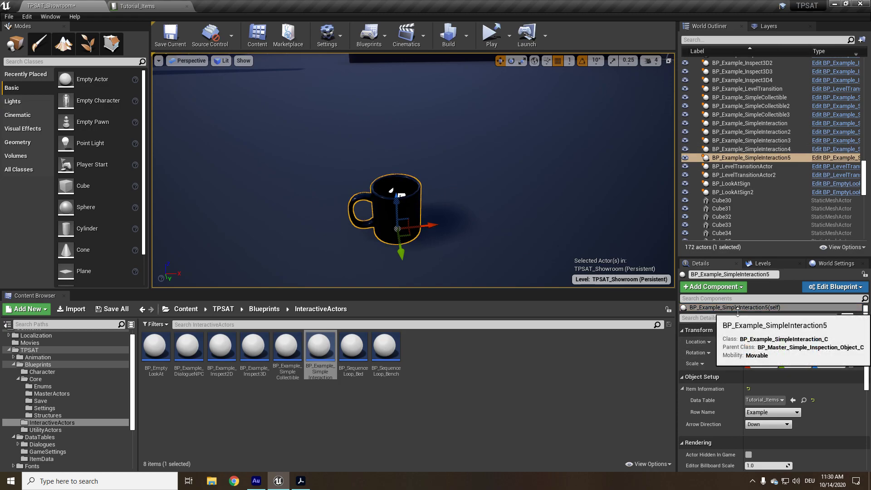
pyautogui.moveTo(717, 312); pyautogui.dragTo(725, 347)
pyautogui.click(725, 329)
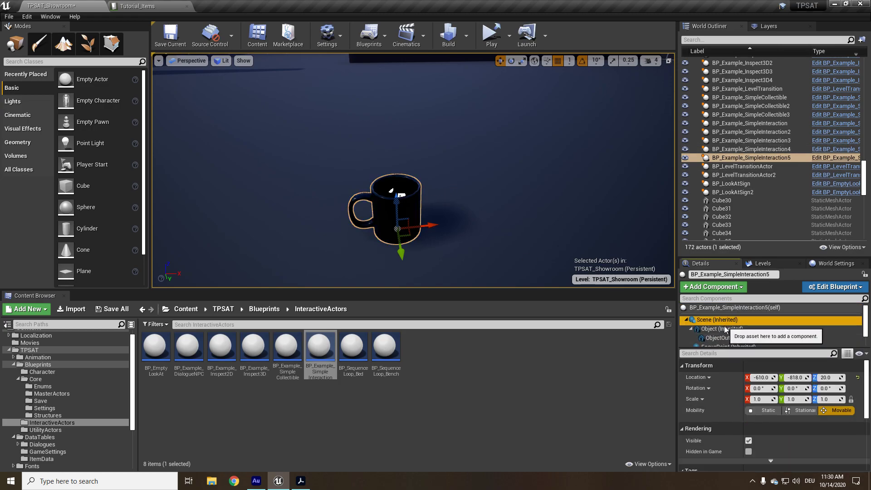
pyautogui.scroll(-1, 771, 399)
pyautogui.click(812, 424)
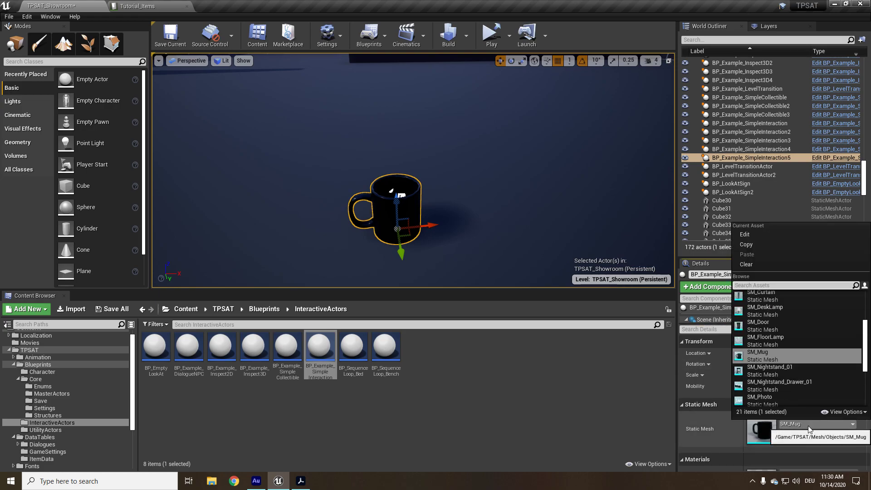
pyautogui.scroll(2, 775, 318)
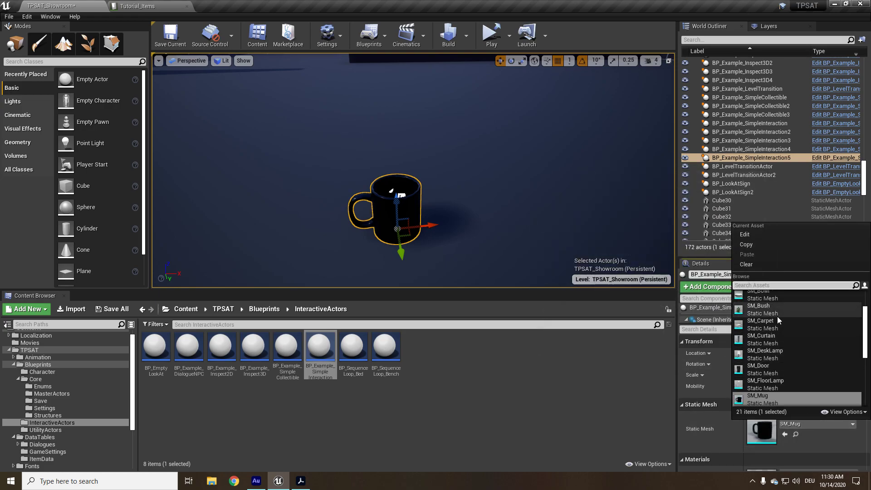
pyautogui.click(763, 308)
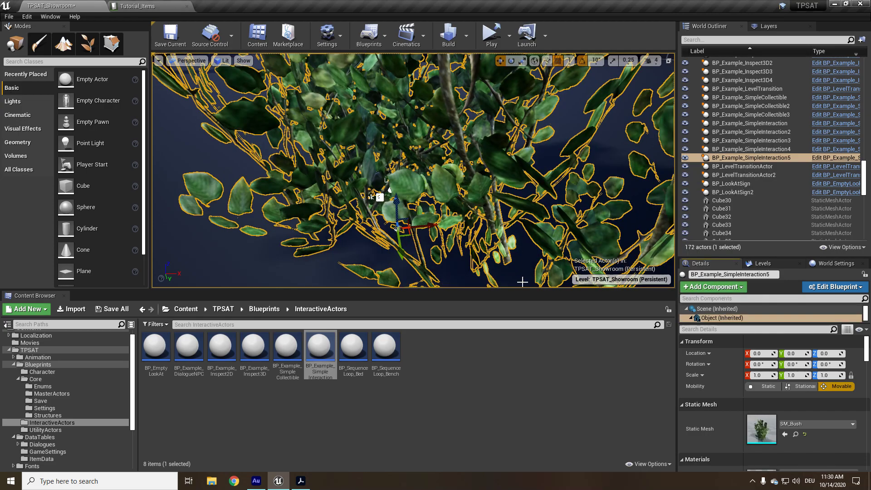
# Replace the Object component's static mesh with SM_Bowl and frame the actor in the viewport.
pyautogui.click(799, 426)
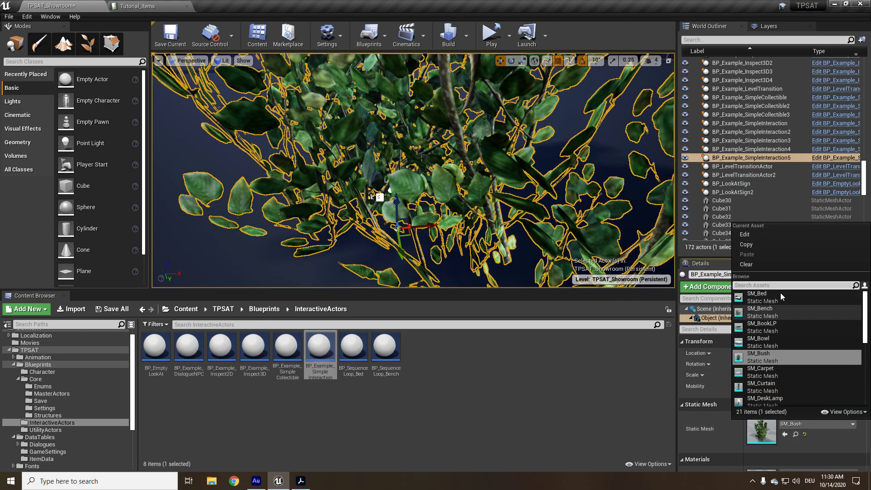
pyautogui.click(776, 340)
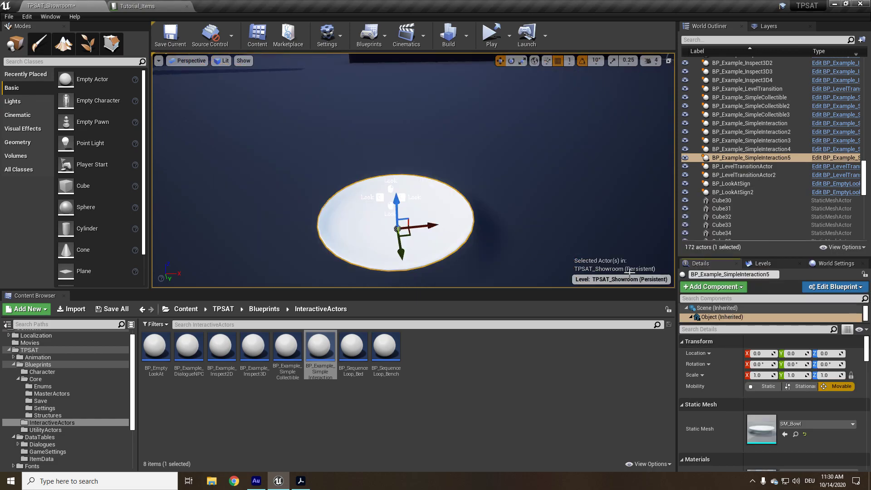
pyautogui.press('f')
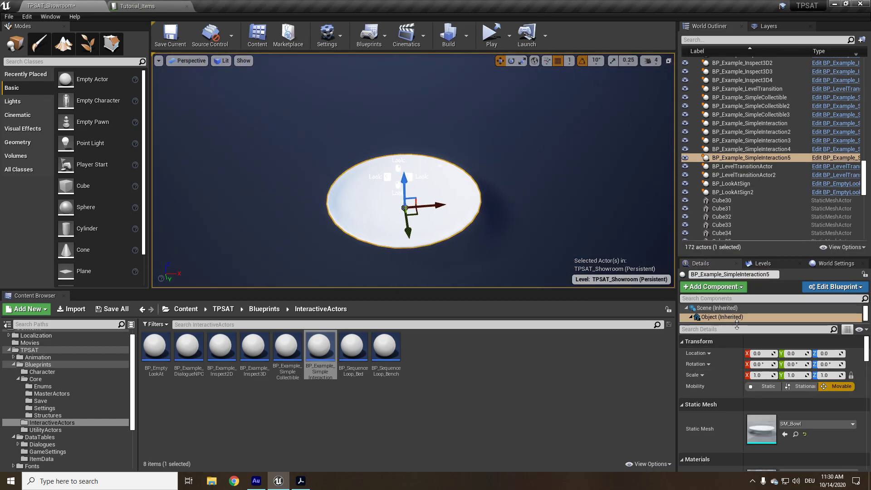
# Move the bowl actor's InteractionHUD component up and beside the bowl, to X 27 and Z 14.
pyautogui.moveTo(736, 323); pyautogui.dragTo(736, 367)
pyautogui.click(725, 352)
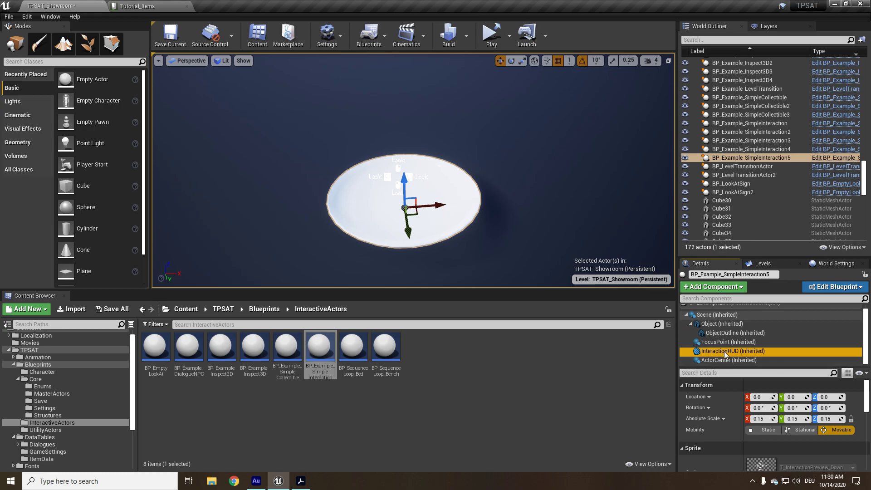
pyautogui.moveTo(735, 366); pyautogui.dragTo(735, 330)
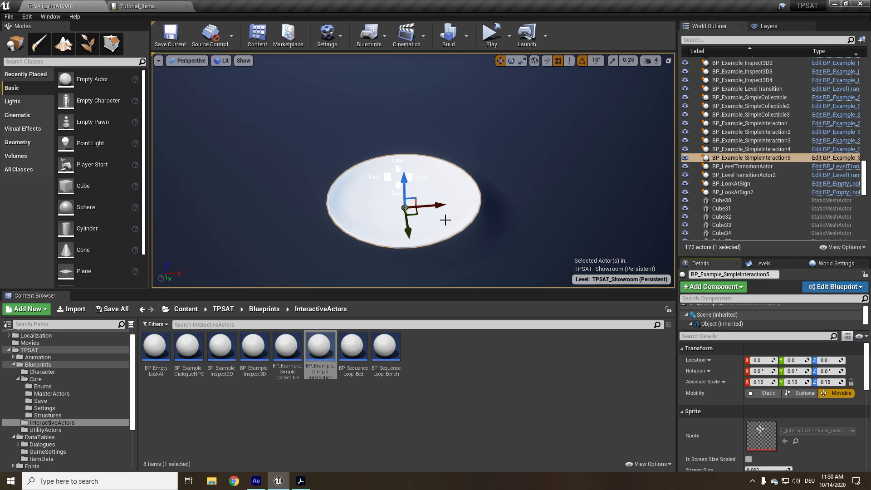
pyautogui.moveTo(434, 150); pyautogui.dragTo(529, 144)
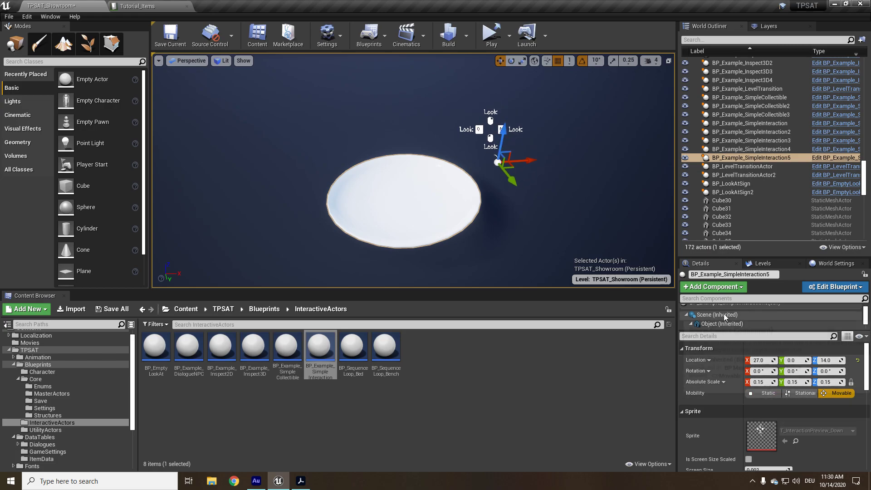
# Set the bowl actor's Arrow Direction to Left after trying the other direction options.
pyautogui.click(744, 308)
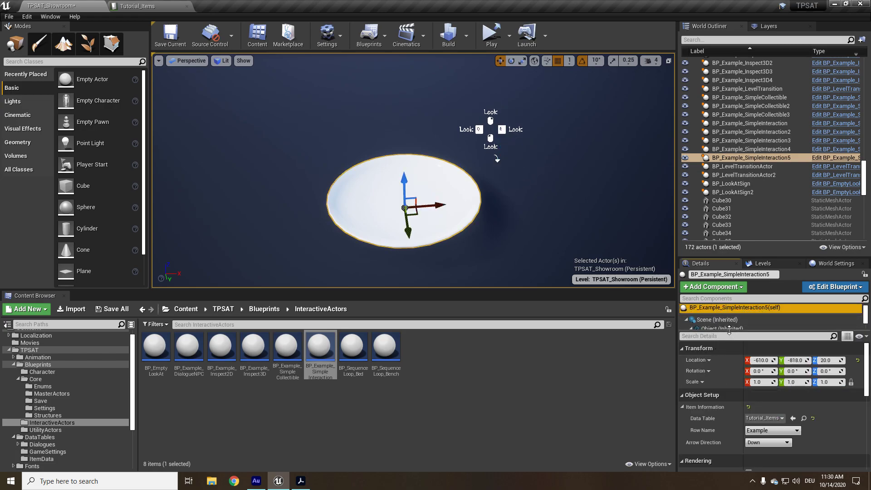
pyautogui.moveTo(728, 330); pyautogui.dragTo(728, 317)
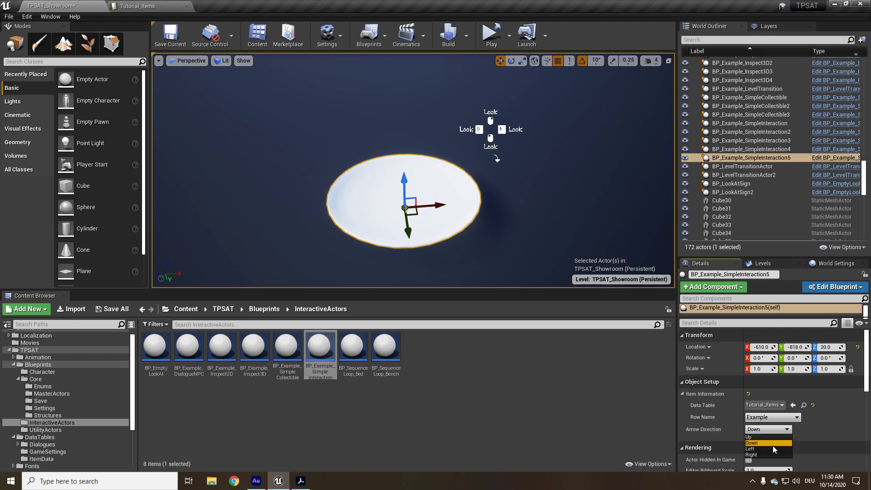
pyautogui.click(753, 449)
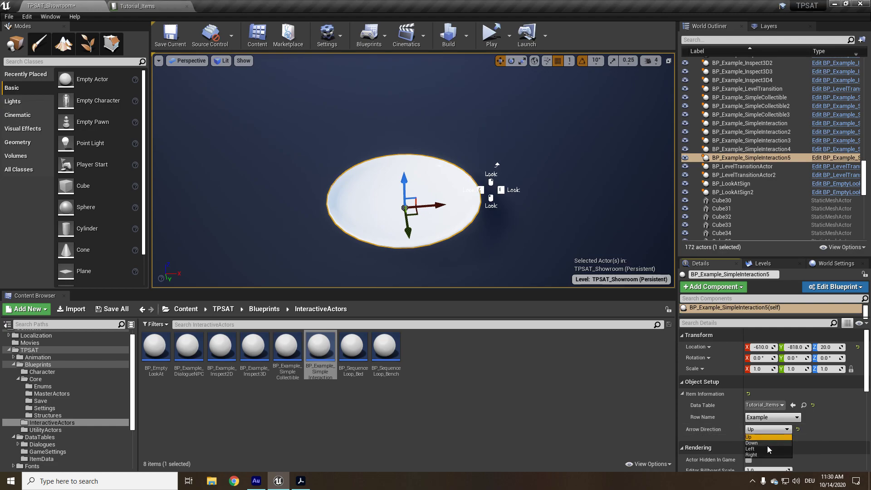
pyautogui.click(768, 433)
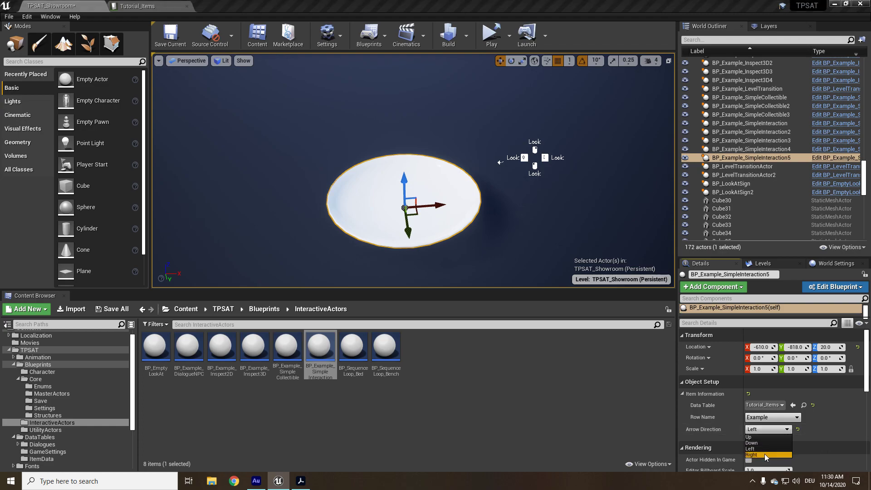
pyautogui.click(763, 454)
pyautogui.click(764, 448)
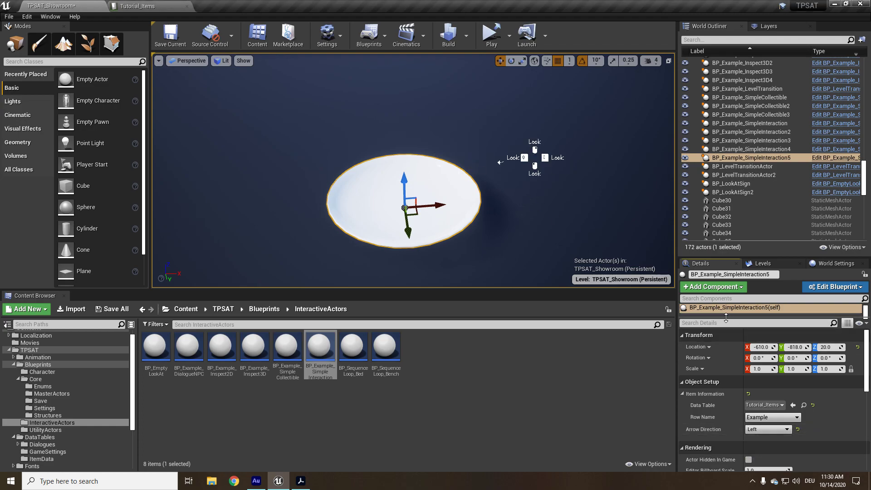
# Move the InteractionHUD component down and closer to the bowl's rim.
pyautogui.moveTo(725, 316); pyautogui.dragTo(731, 381)
pyautogui.click(734, 356)
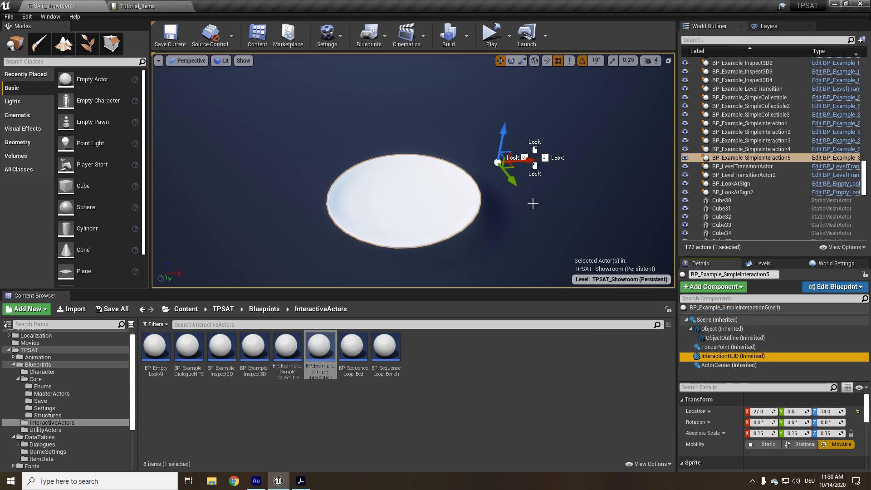
pyautogui.moveTo(524, 159); pyautogui.dragTo(492, 144)
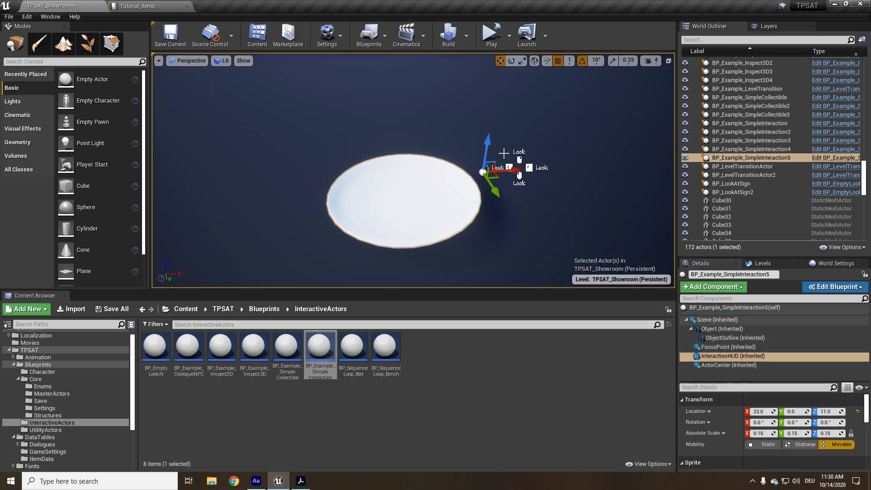
pyautogui.moveTo(525, 171); pyautogui.dragTo(510, 171)
pyautogui.moveTo(510, 171); pyautogui.dragTo(517, 195, button='right')
# Test the bowl interaction by playing the level from the floor near the bowl, and end the preview.
pyautogui.press('s')
pyautogui.press('w')
pyautogui.press('s')
pyautogui.rightClick(466, 233)
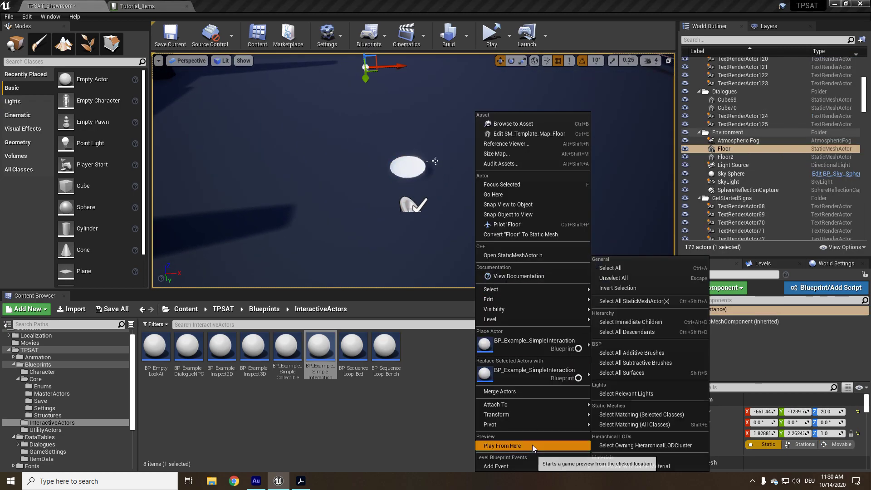
pyautogui.click(561, 213)
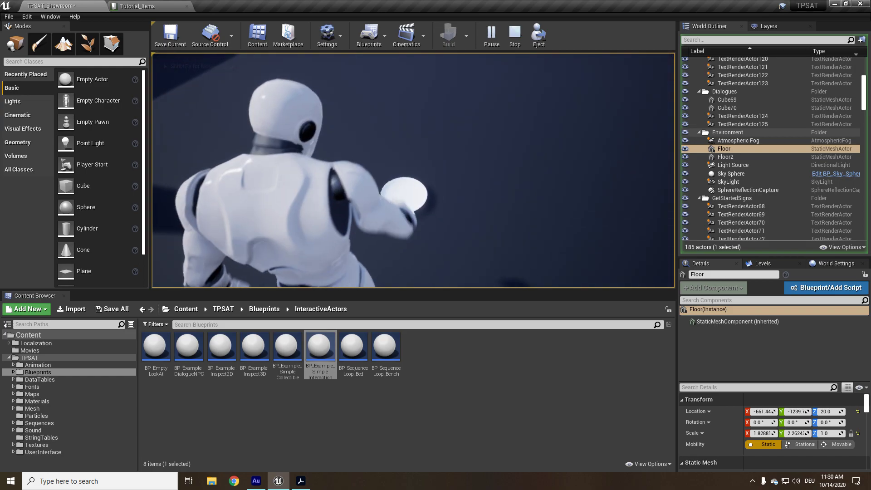
pyautogui.press('Escape')
# Select the bowl actor's Object component, locate its SM_Bowl mesh in the project content, and open it for editing.
pyautogui.click(406, 213)
pyautogui.click(403, 195)
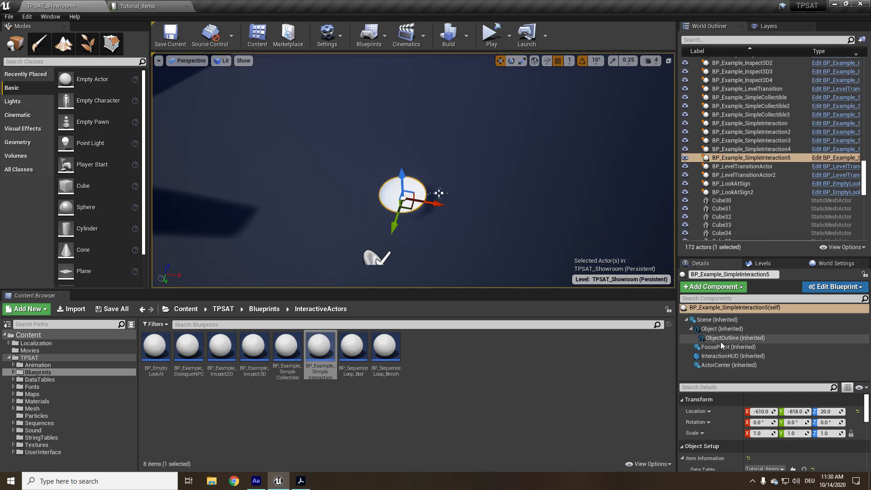
pyautogui.click(722, 330)
pyautogui.click(739, 383)
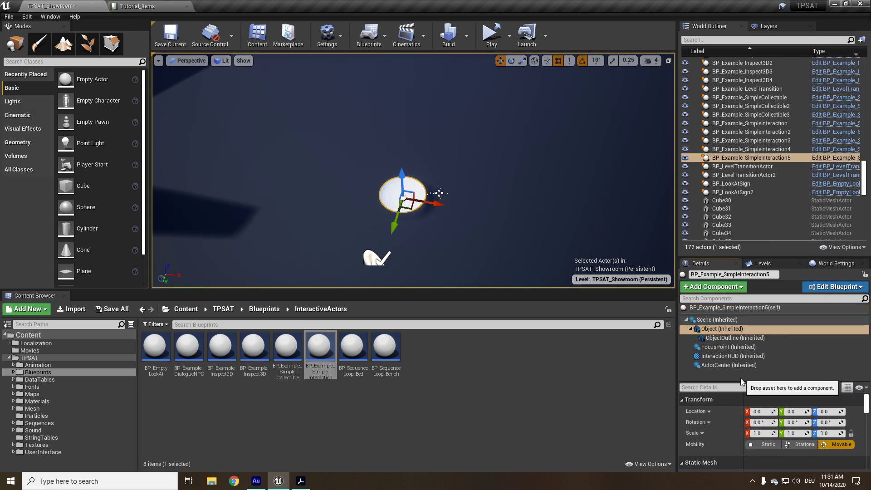
pyautogui.moveTo(741, 383); pyautogui.dragTo(741, 331)
pyautogui.click(795, 441)
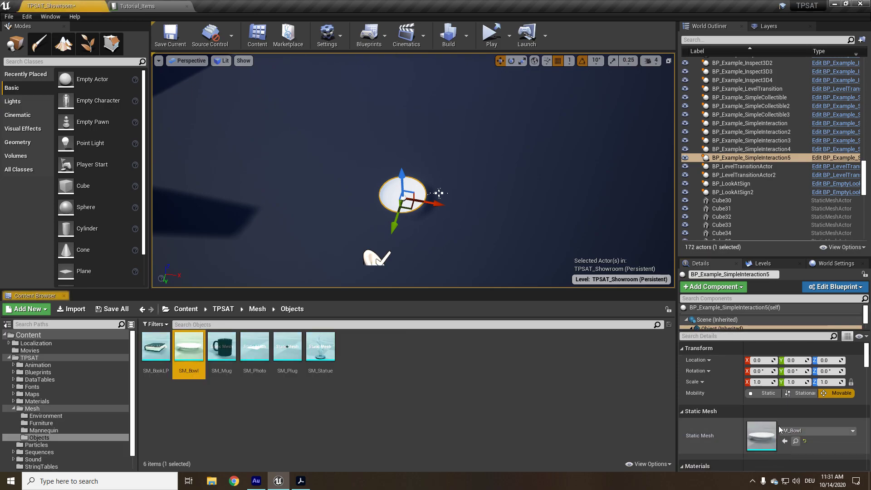
pyautogui.doubleClick(188, 350)
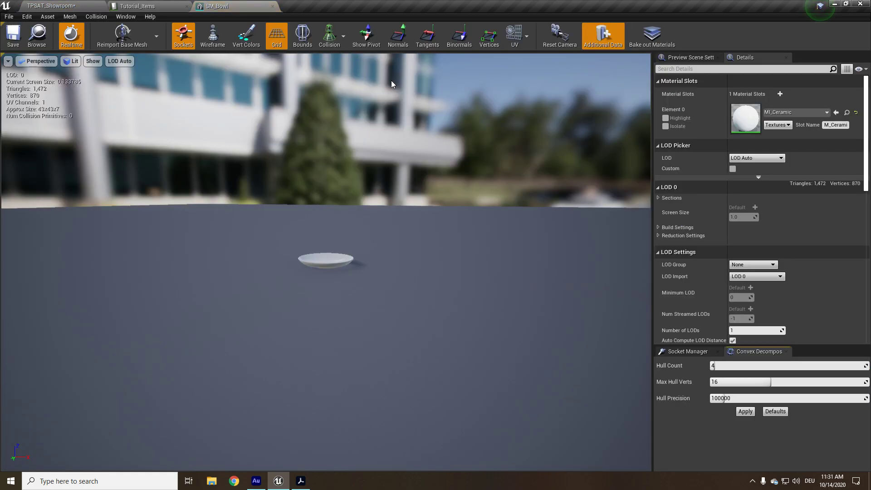
# Add a box simplified collision to the SM_Bowl static mesh.
pyautogui.click(332, 37)
pyautogui.click(340, 64)
pyautogui.press('w')
pyautogui.moveTo(340, 72); pyautogui.dragTo(403, 136, button='right')
pyautogui.press('s')
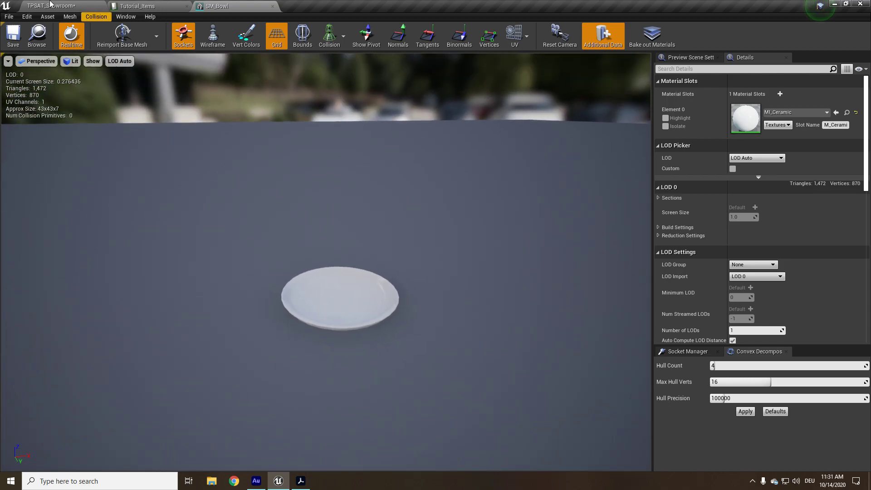
pyautogui.click(97, 16)
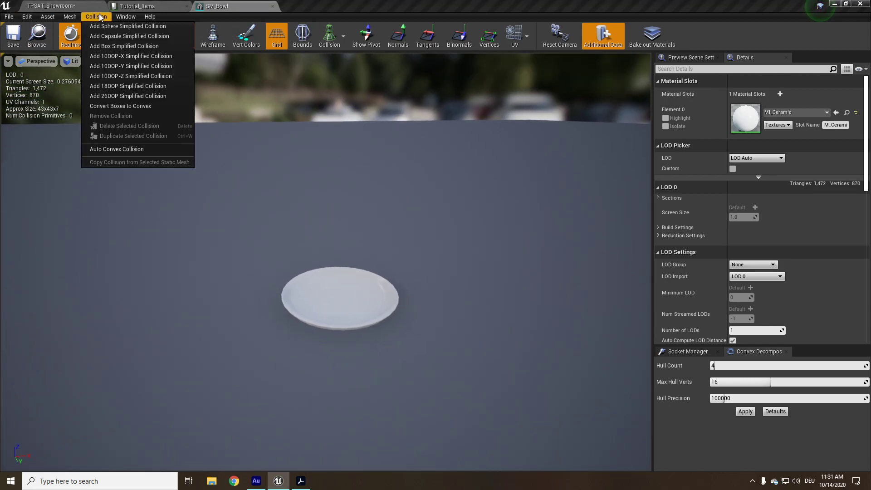
pyautogui.click(141, 47)
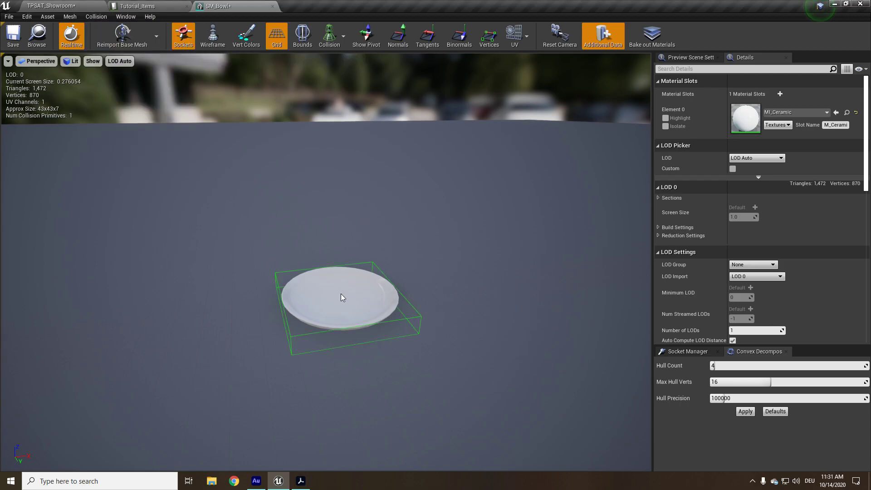
# Close the SM_Bowl mesh editor and save the modified TPSAT_Showroom level.
pyautogui.click(319, 334)
pyautogui.click(273, 7)
pyautogui.click(75, 6)
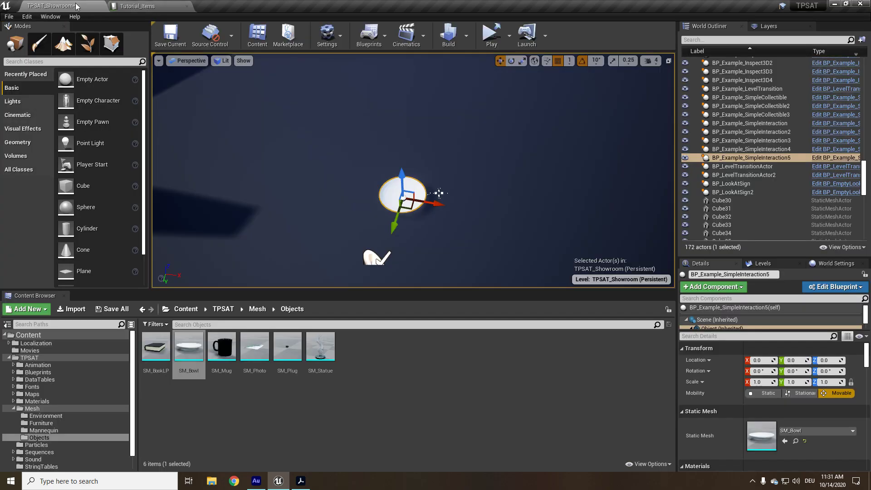
pyautogui.click(113, 312)
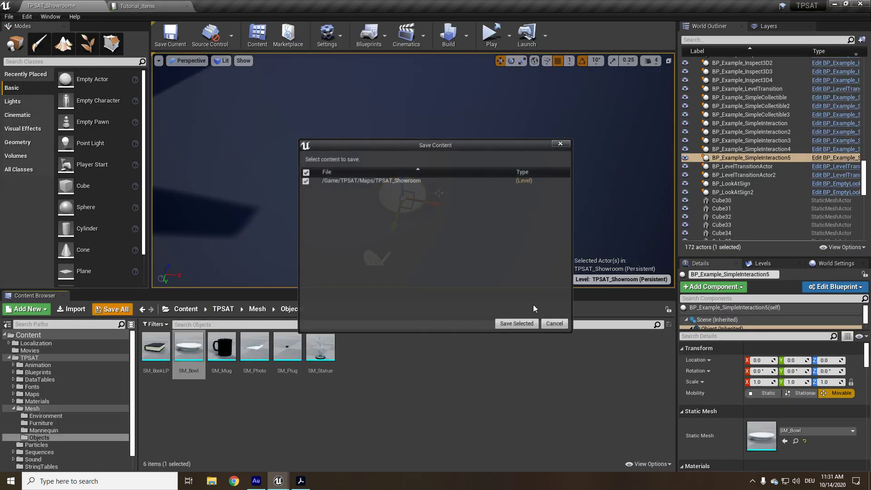
pyautogui.click(517, 326)
# Play the level from the floor near the bowl in full screen to check its Look interaction, and end the preview.
pyautogui.moveTo(437, 199); pyautogui.dragTo(437, 251, button='right')
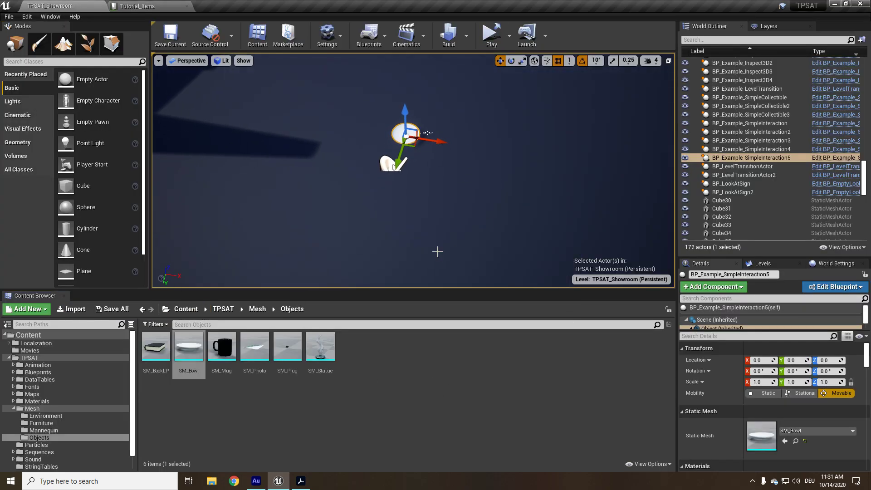
pyautogui.rightClick(437, 251)
pyautogui.click(494, 441)
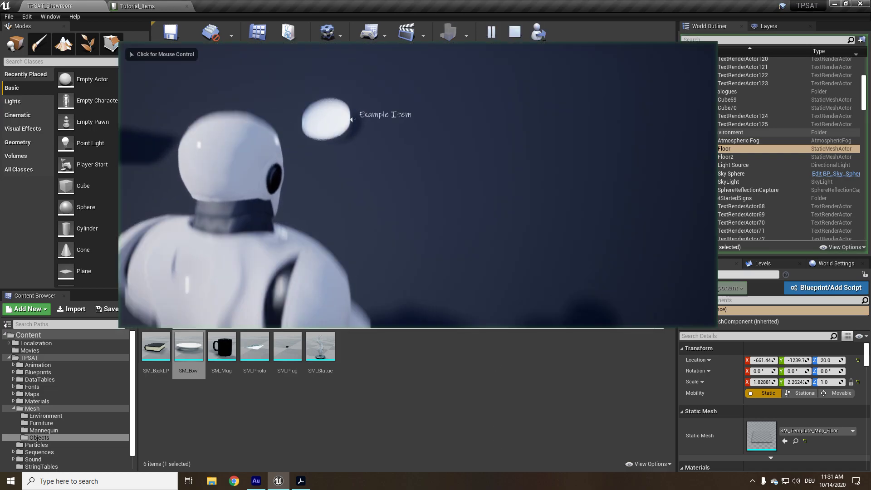
pyautogui.press('F11')
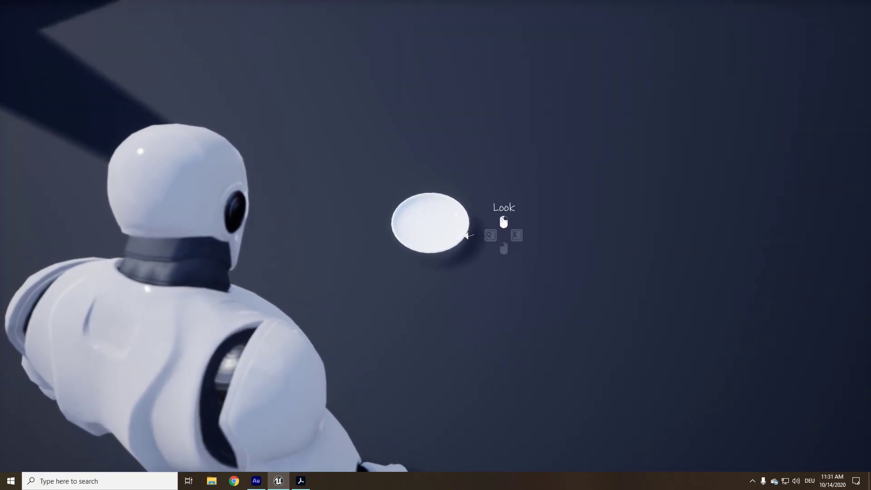
pyautogui.press('Escape')
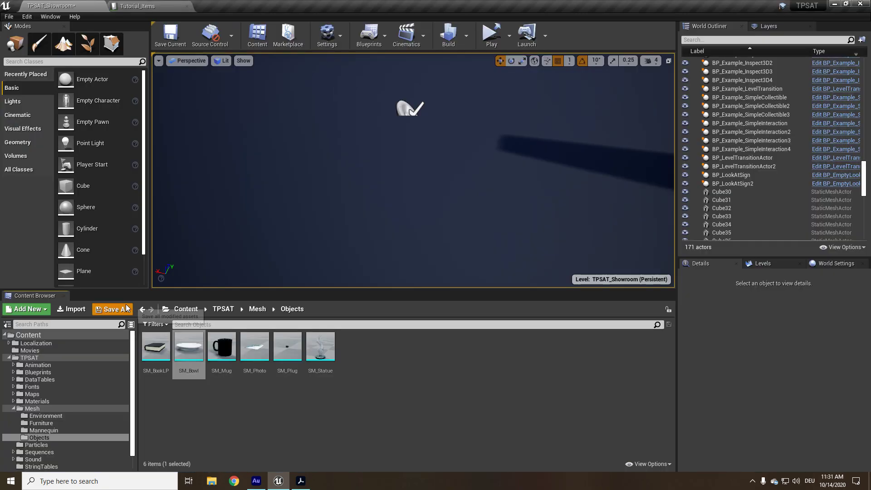
# Save all pending changes to the TPSAT_Showroom level.
pyautogui.click(112, 309)
pyautogui.click(513, 319)
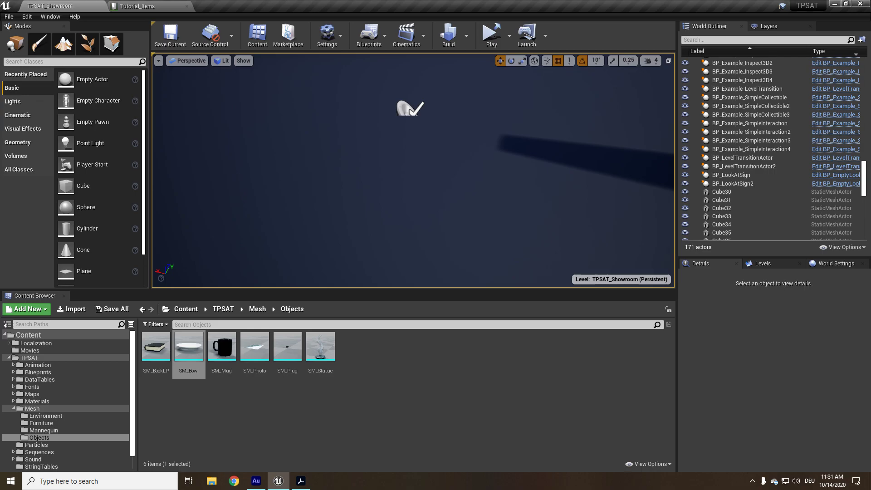